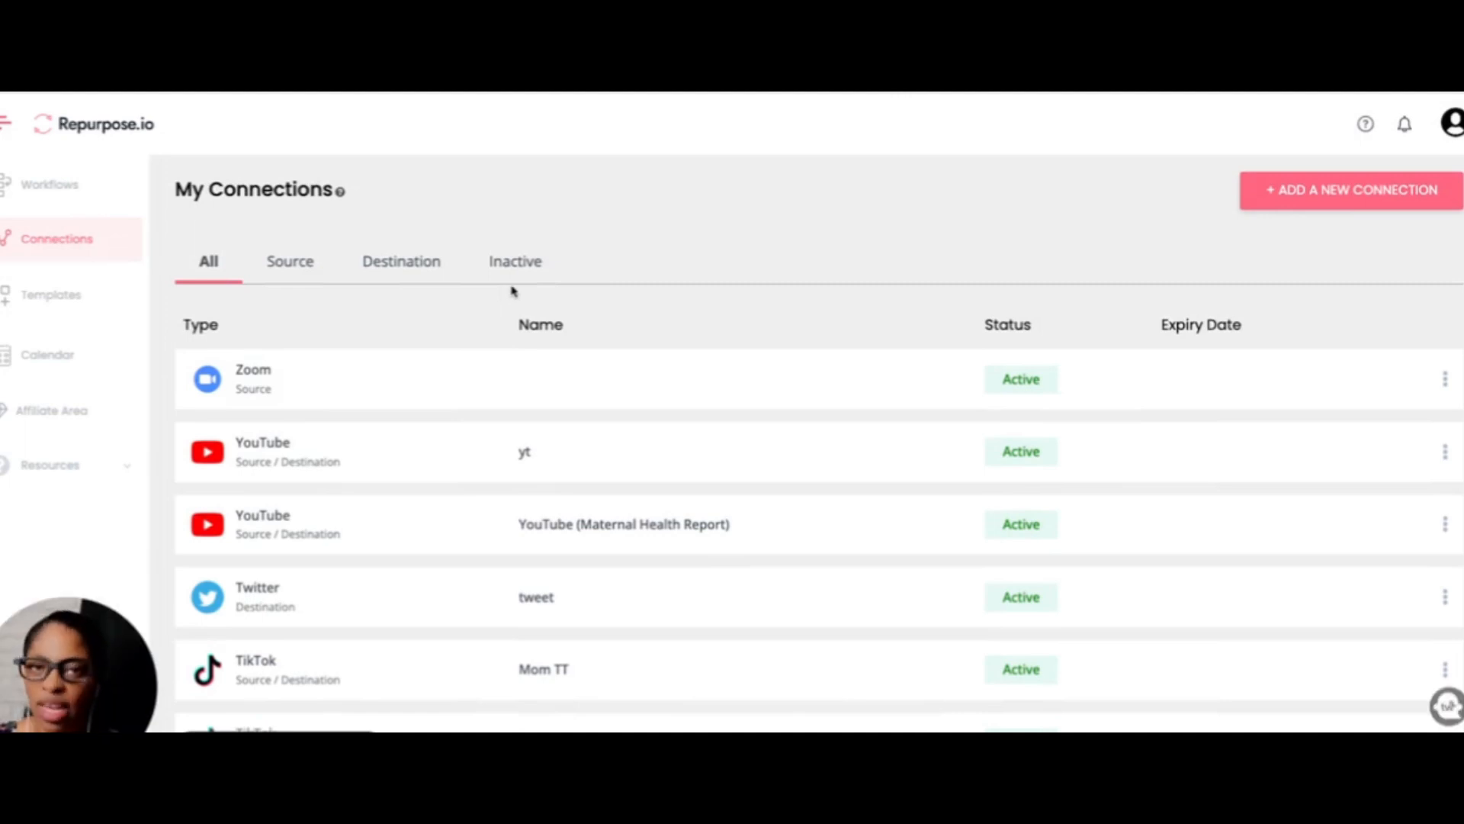
# Step: Add a new TikTok connection named "TikTok example" with the Direct Publish permission and start connecting it
pyautogui.click(1381, 203)
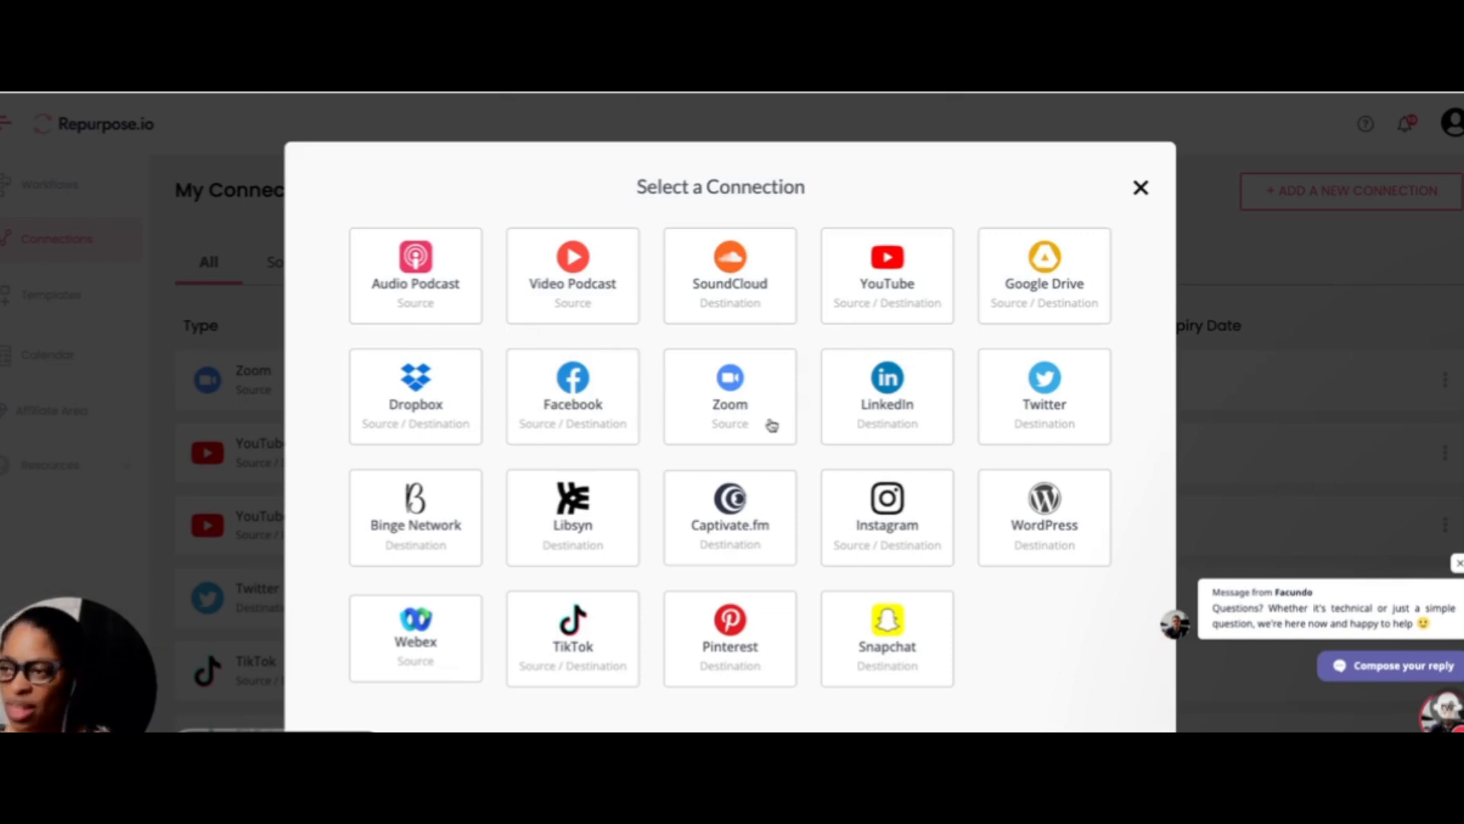
pyautogui.click(613, 618)
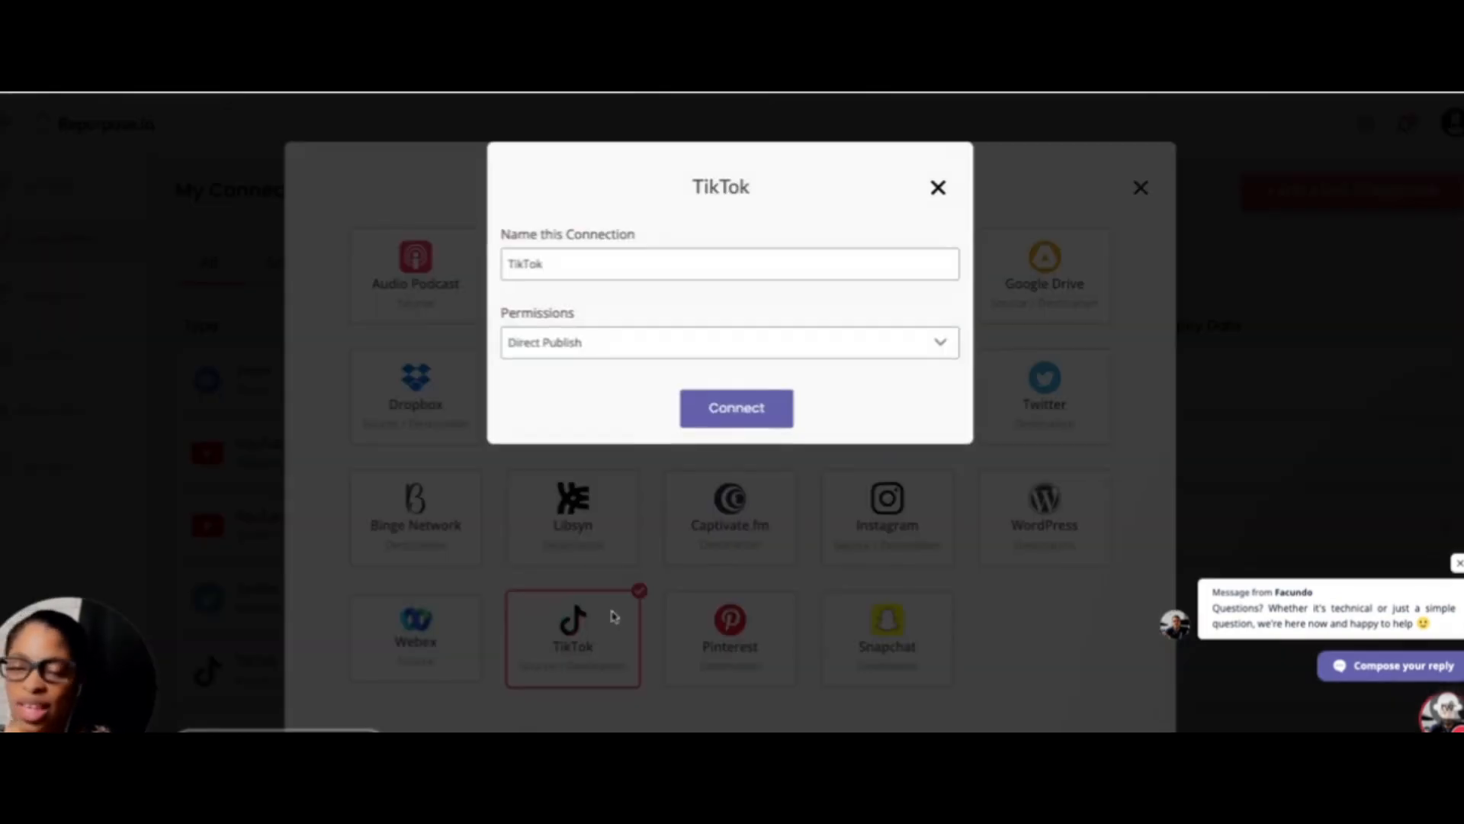
pyautogui.click(594, 264)
pyautogui.write('example')
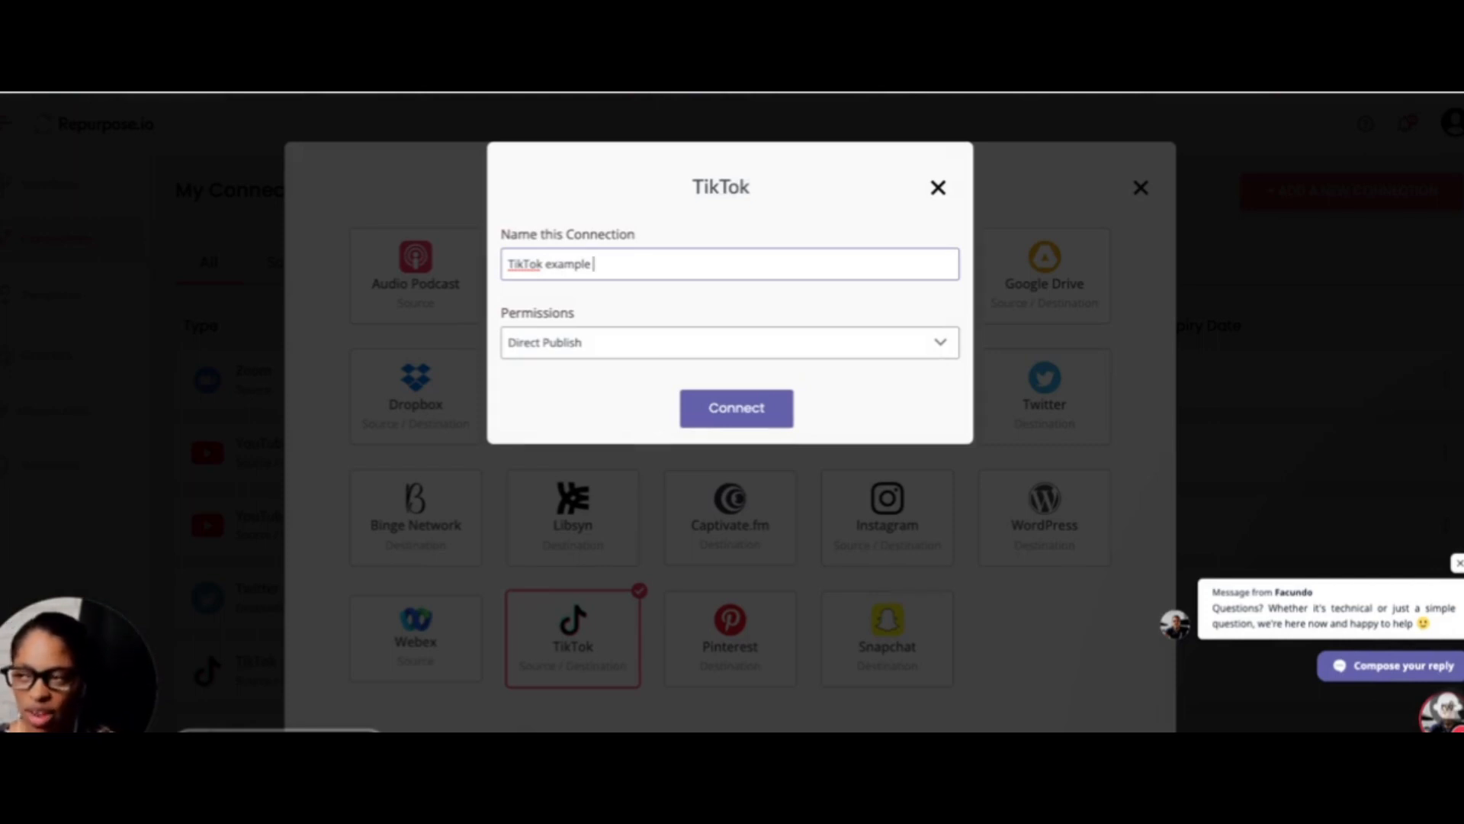
pyautogui.click(581, 345)
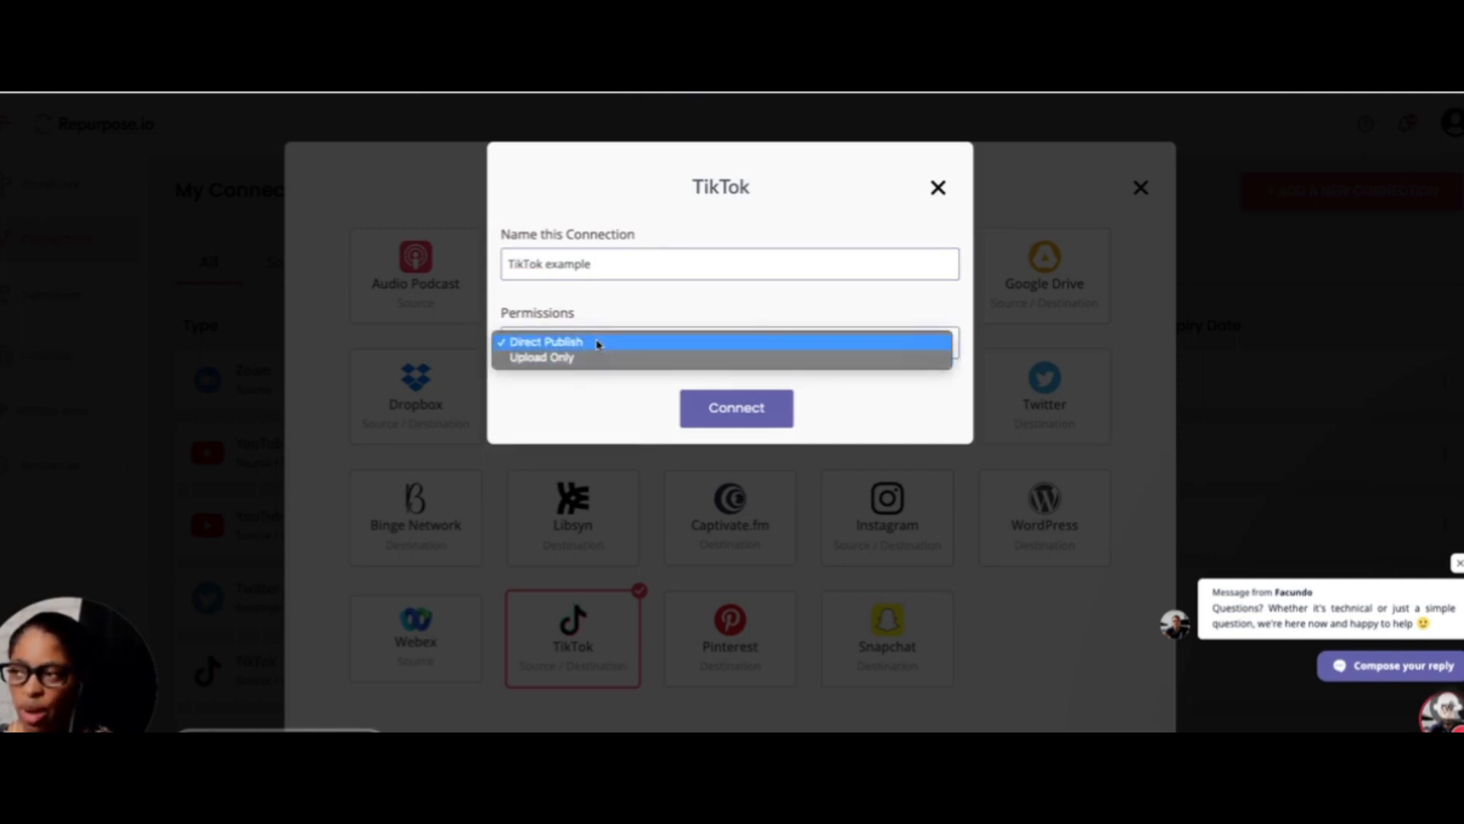
pyautogui.click(599, 344)
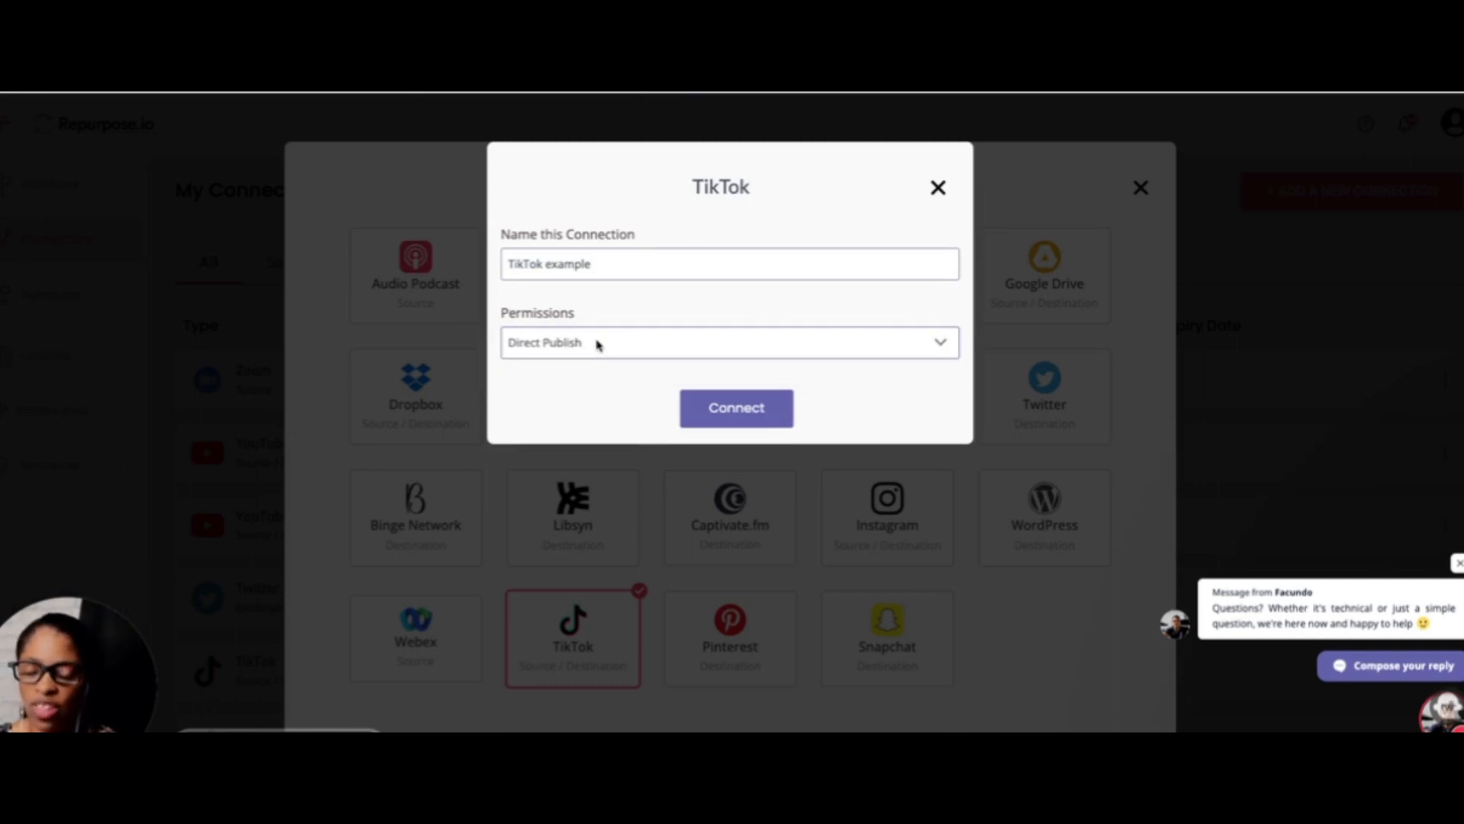
pyautogui.click(732, 414)
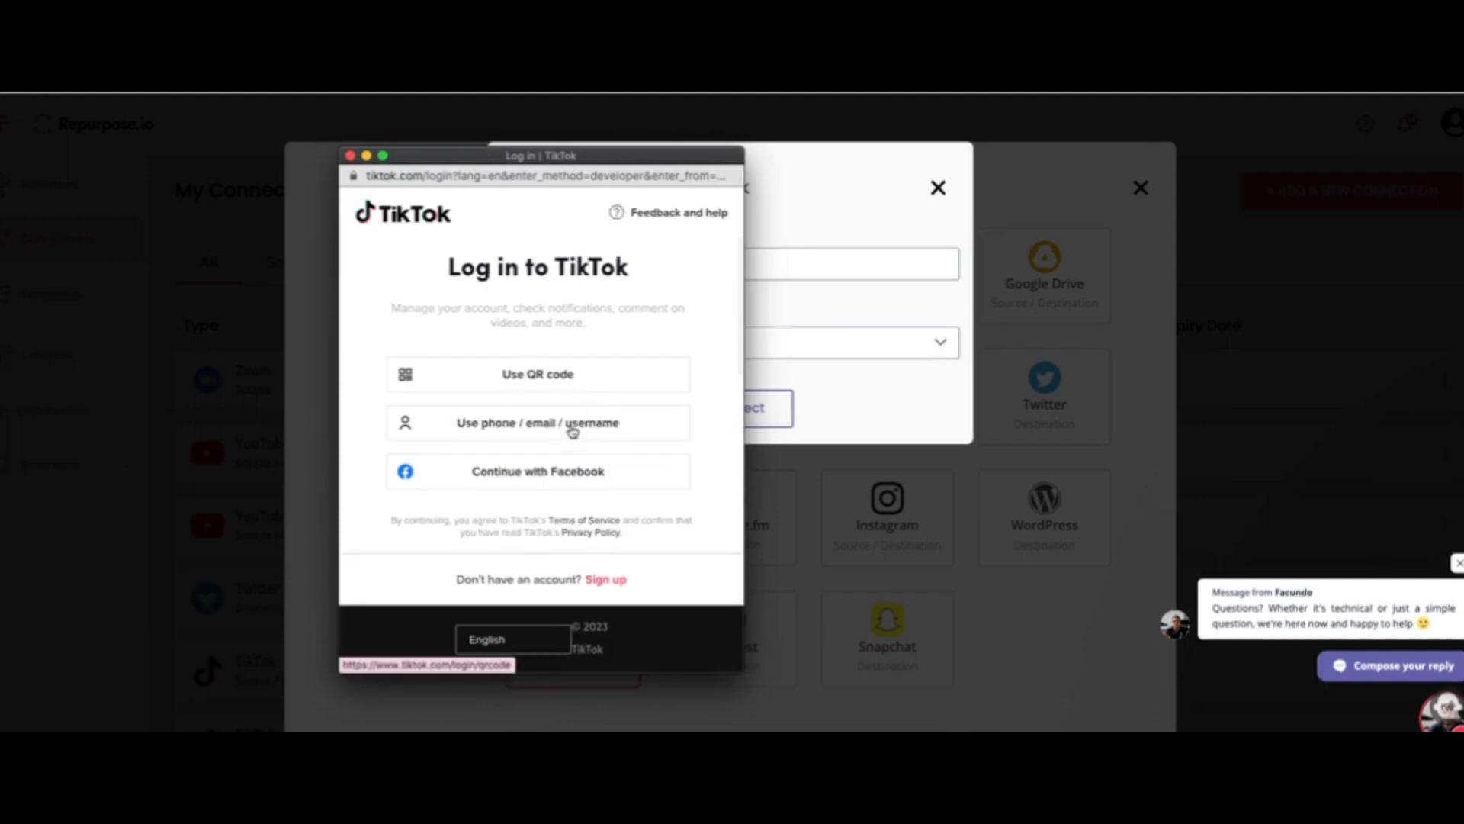
# Step: Log in to TikTok with a QR code and authorize Repurpose.io to access the account
pyautogui.click(569, 379)
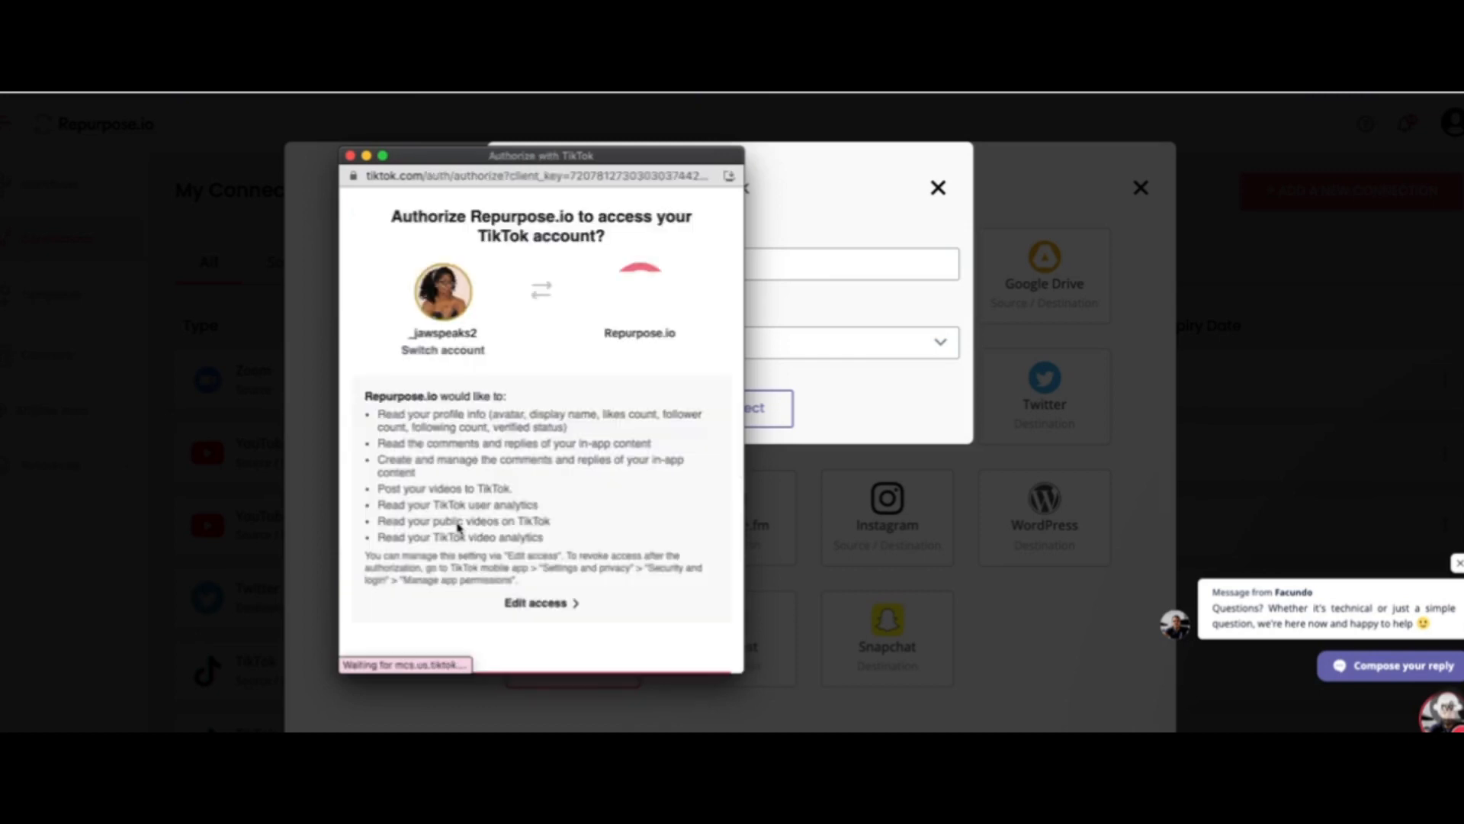
pyautogui.moveTo(453, 527); pyautogui.dragTo(382, 462)
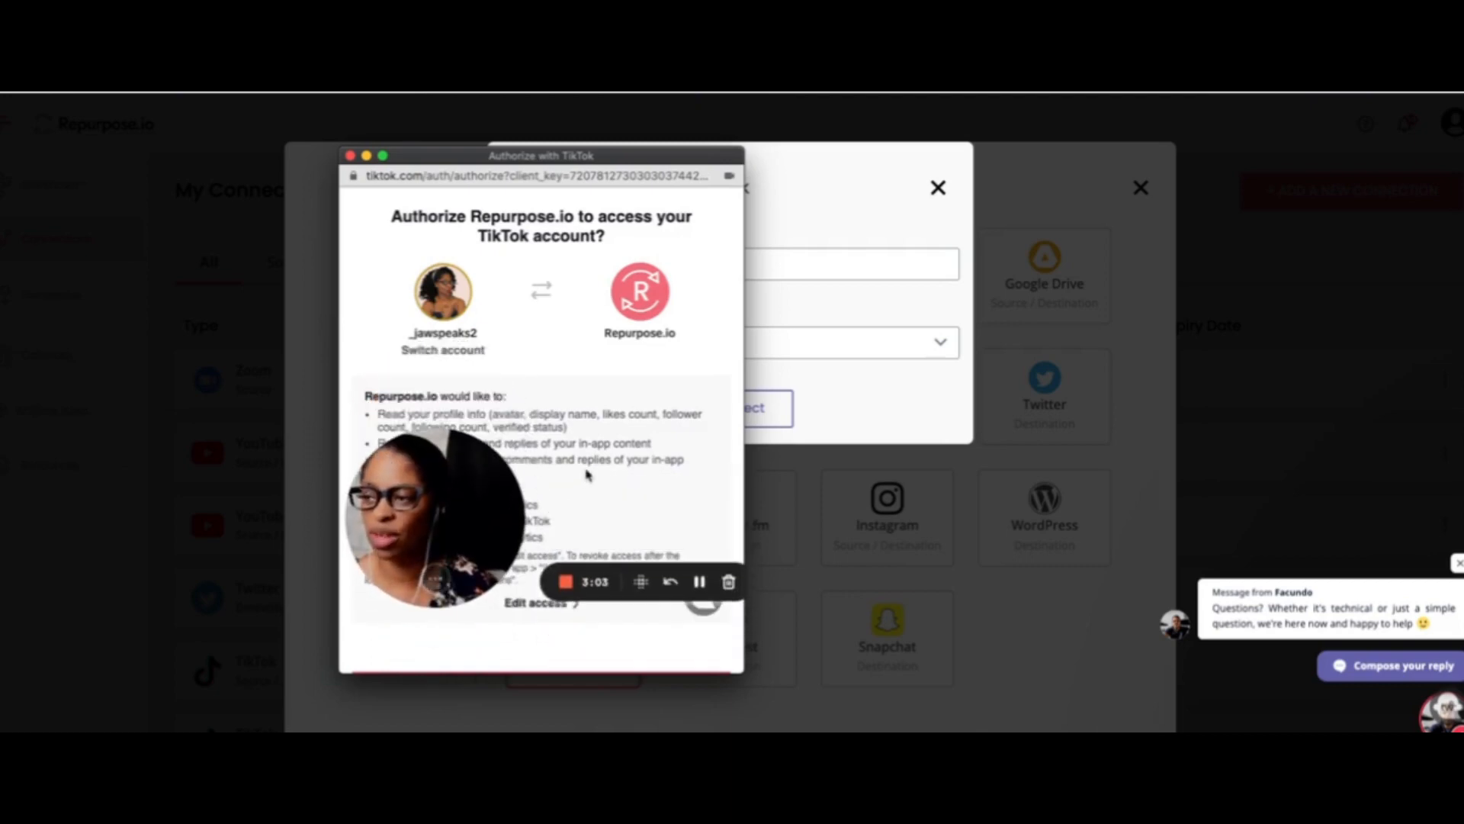
pyautogui.scroll(-3, 469, 519)
pyautogui.moveTo(469, 519); pyautogui.dragTo(504, 398)
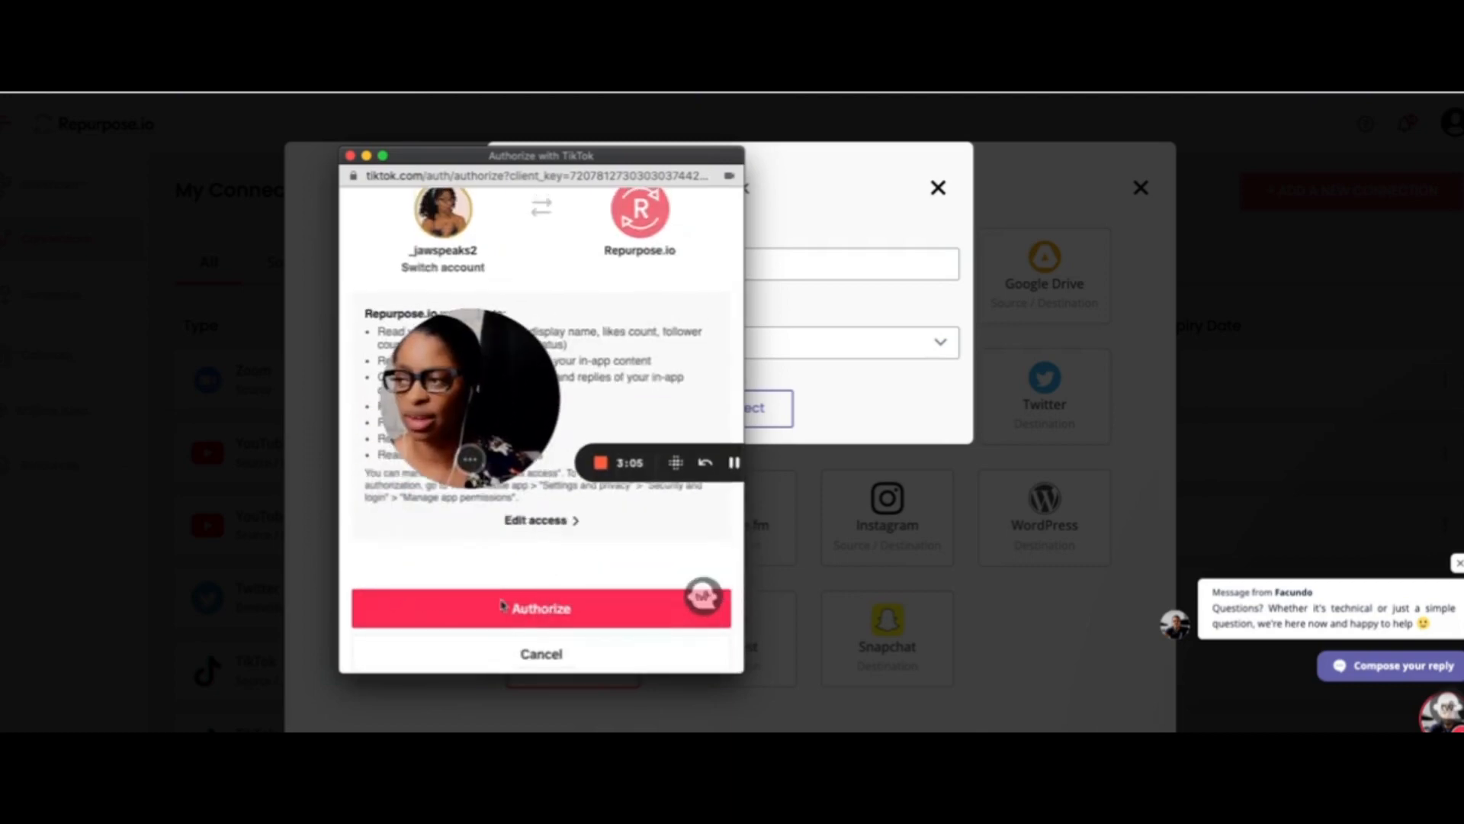
pyautogui.click(516, 617)
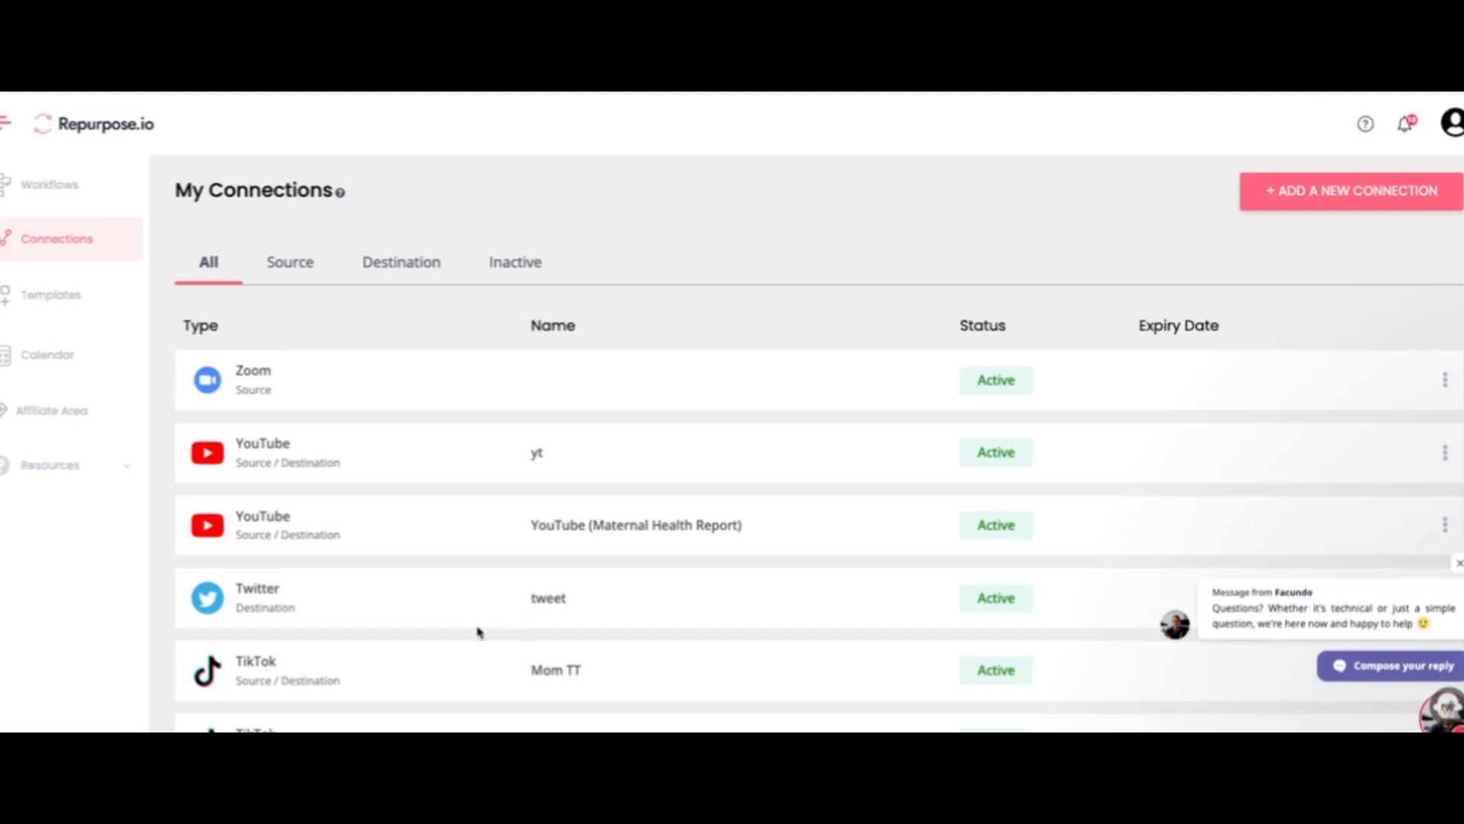
# Step: Try to add a YouTube connection with the name YouTube and the Standard (default) permissions
pyautogui.scroll(-3, 478, 631)
pyautogui.scroll(4, 477, 631)
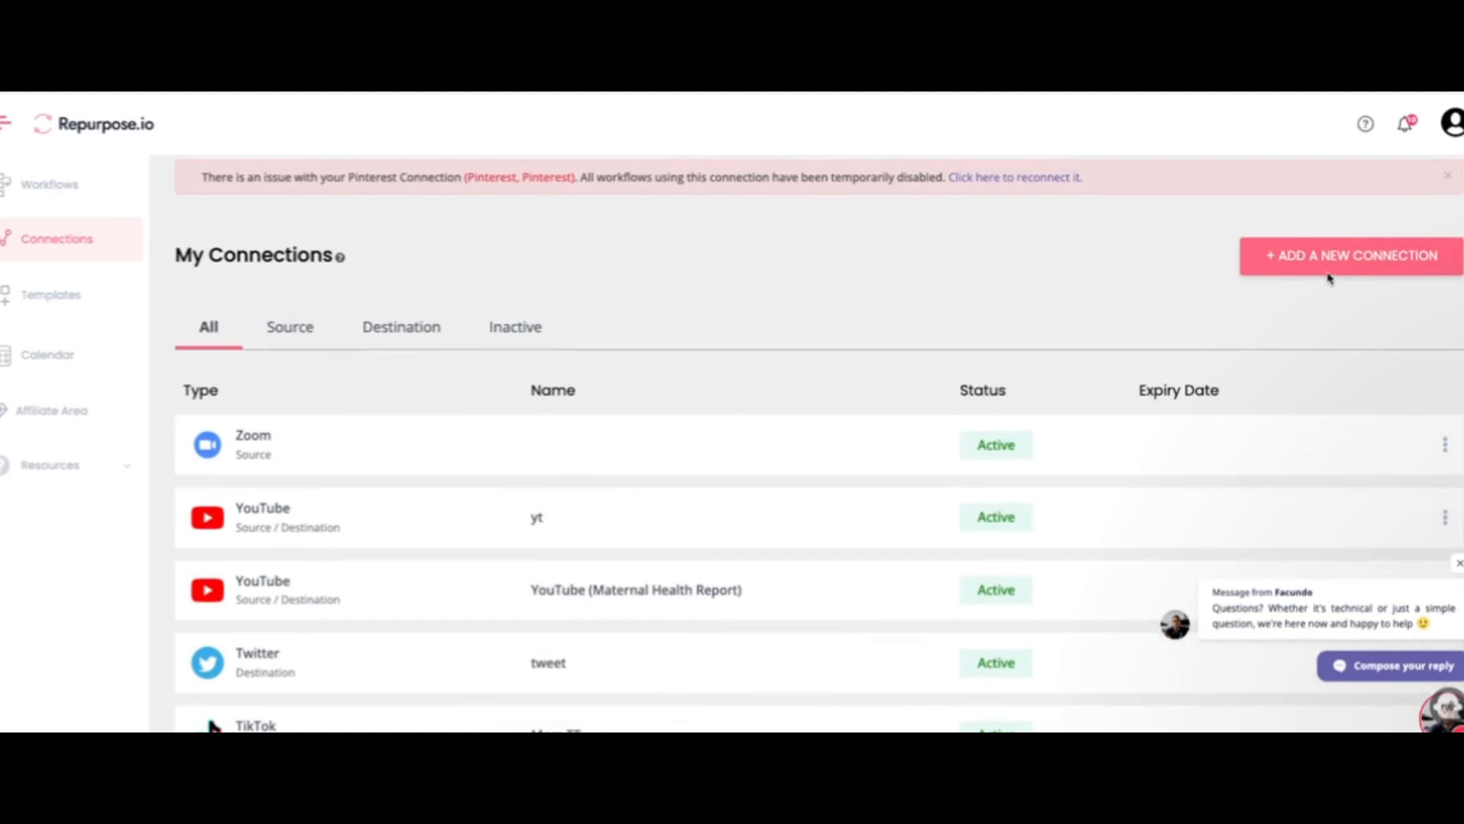
pyautogui.click(1267, 266)
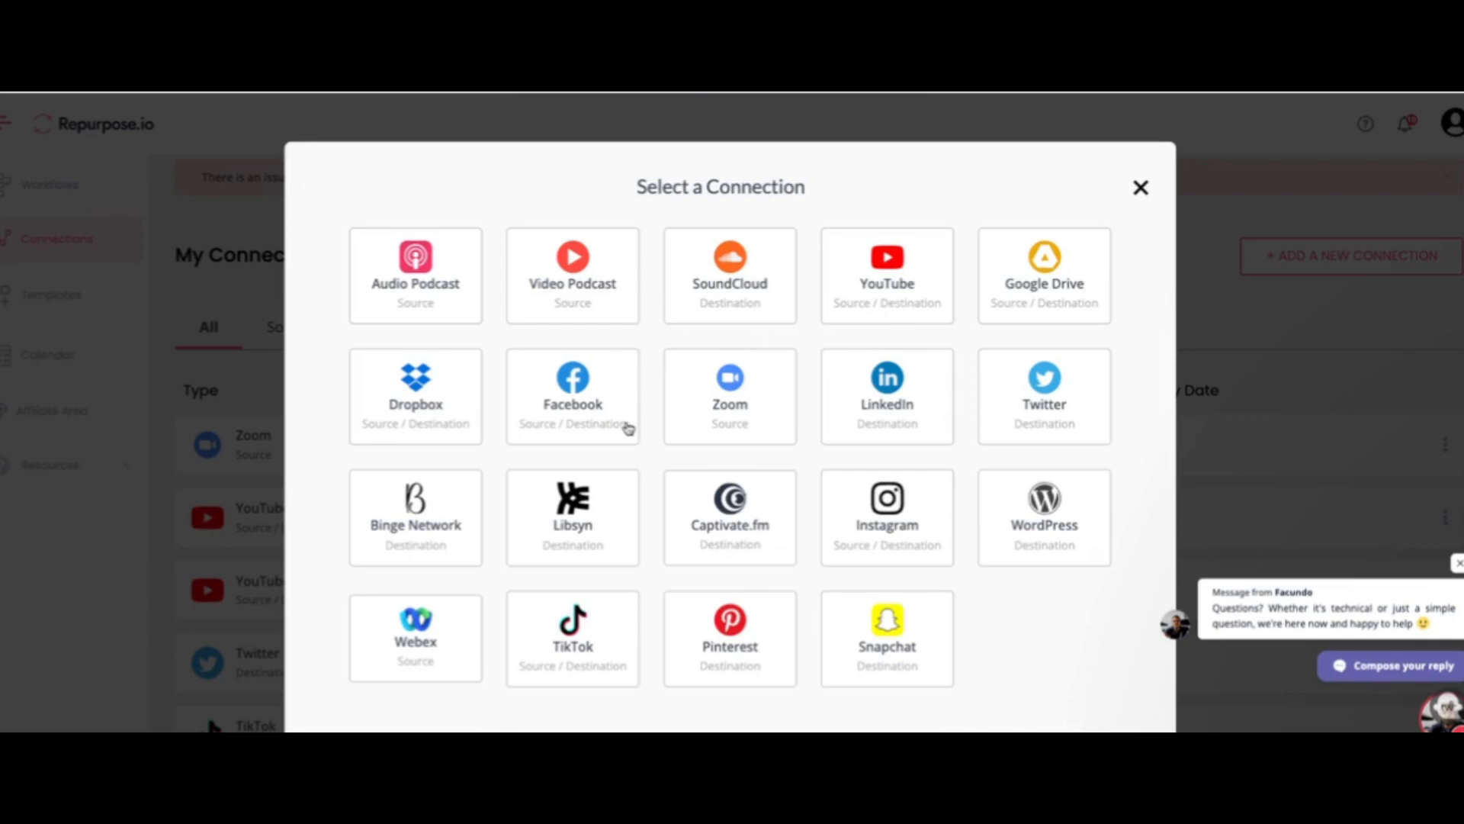
pyautogui.click(889, 299)
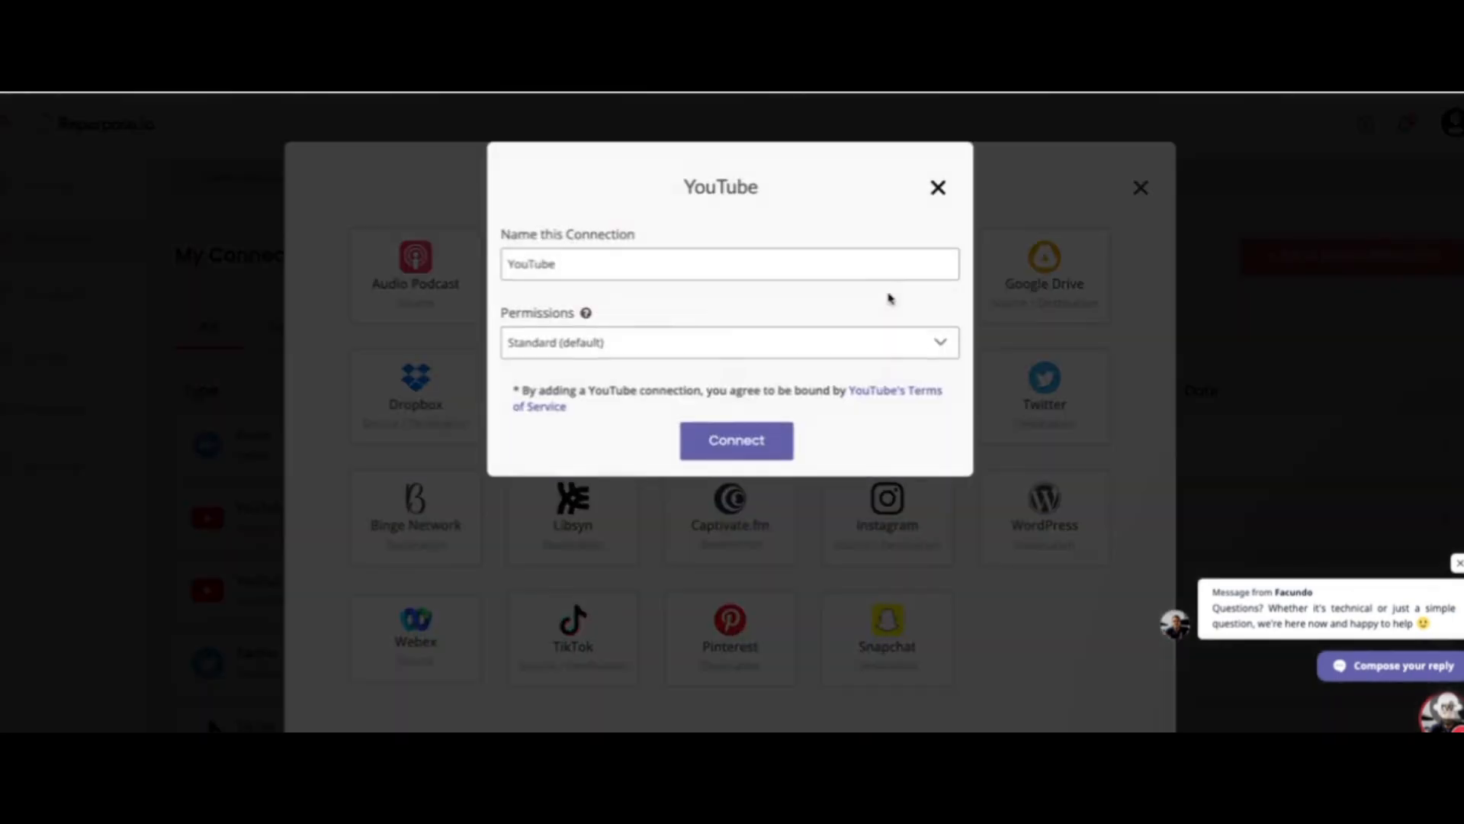
pyautogui.click(763, 433)
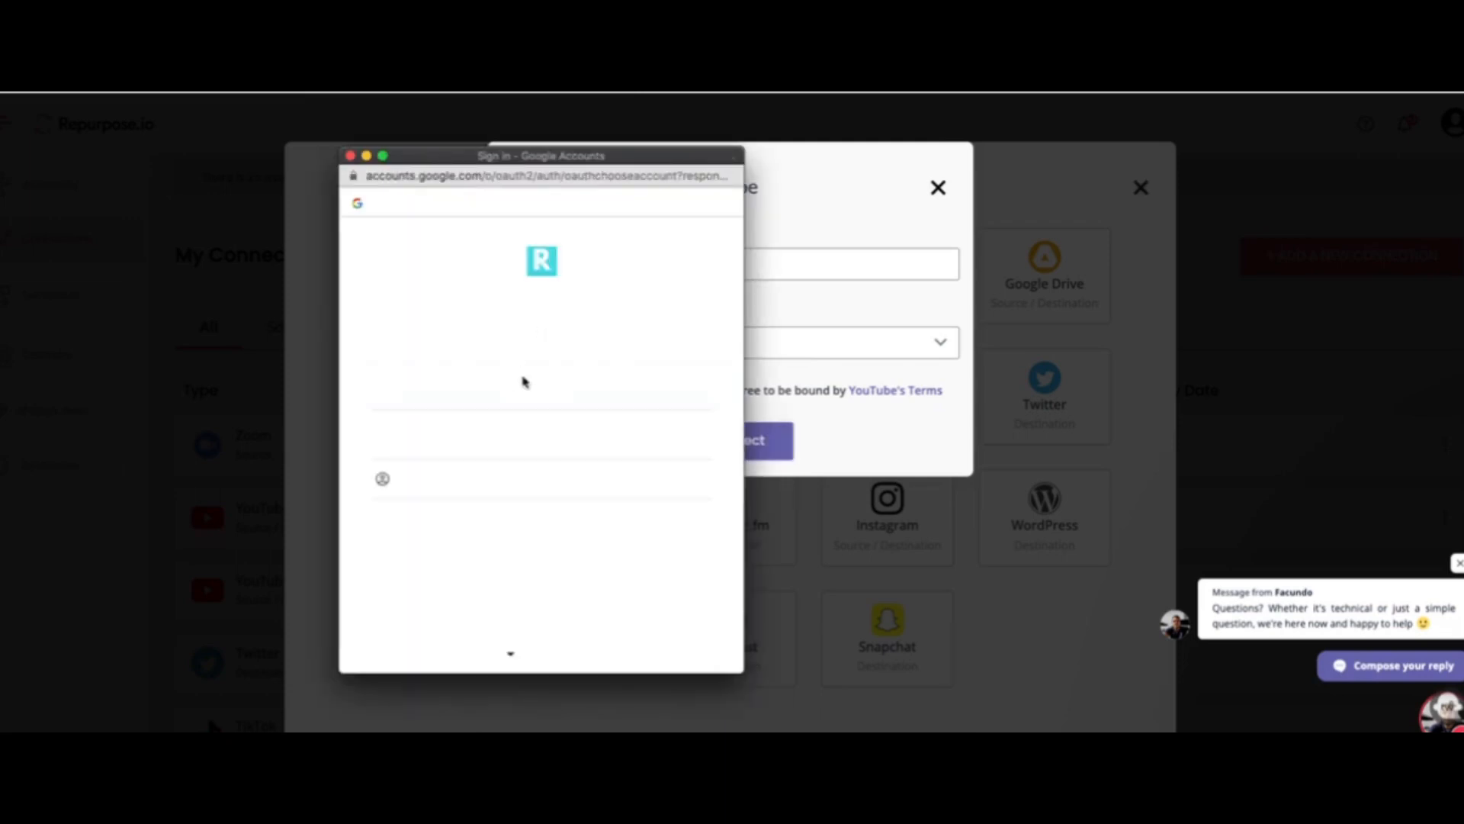
pyautogui.click(559, 451)
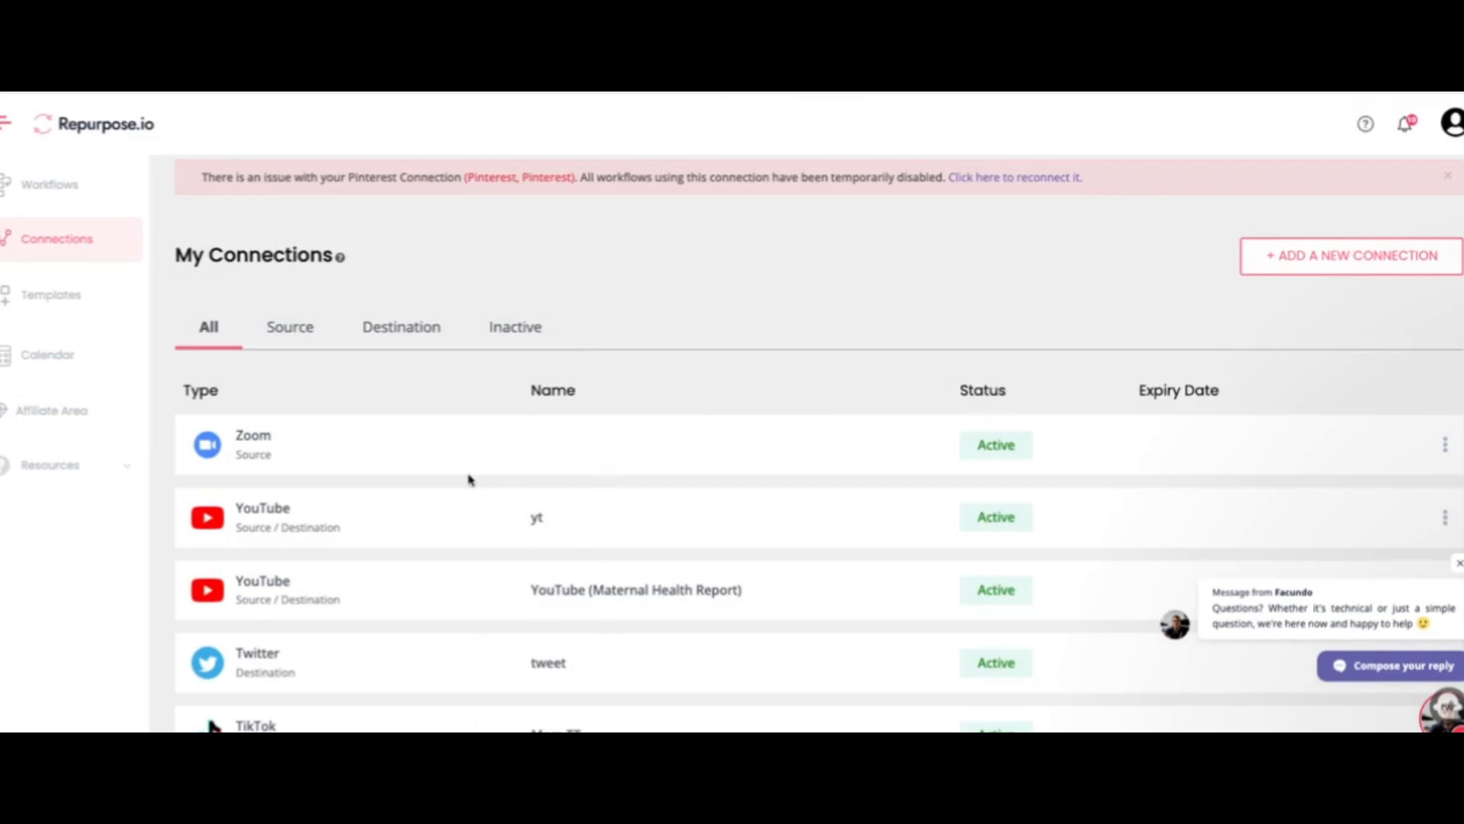
# Step: Create a new workflow named "Tiktok to Youtube (example)" and continue to its source settings
pyautogui.click(71, 201)
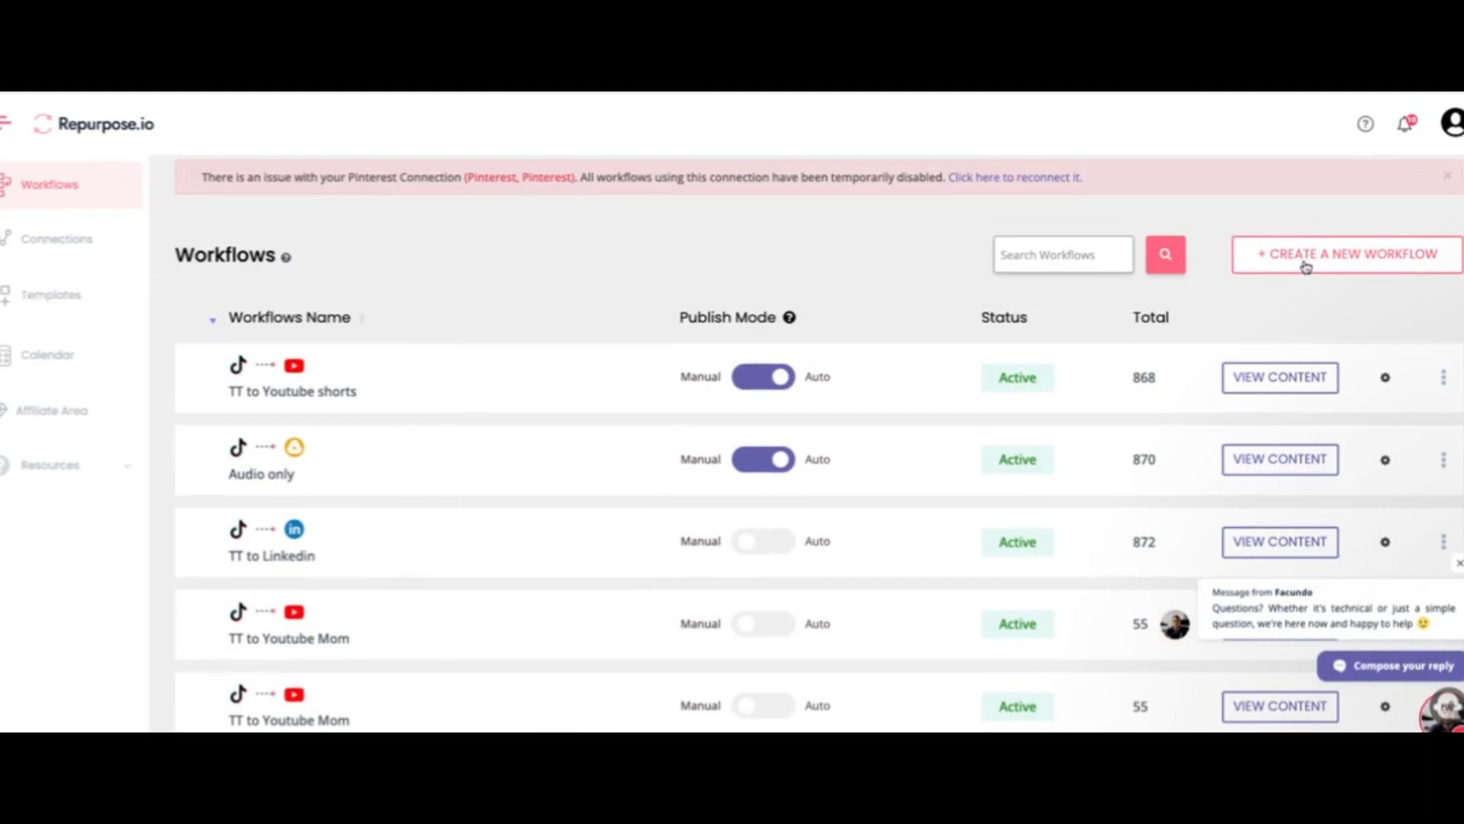
pyautogui.click(1306, 266)
pyautogui.click(753, 441)
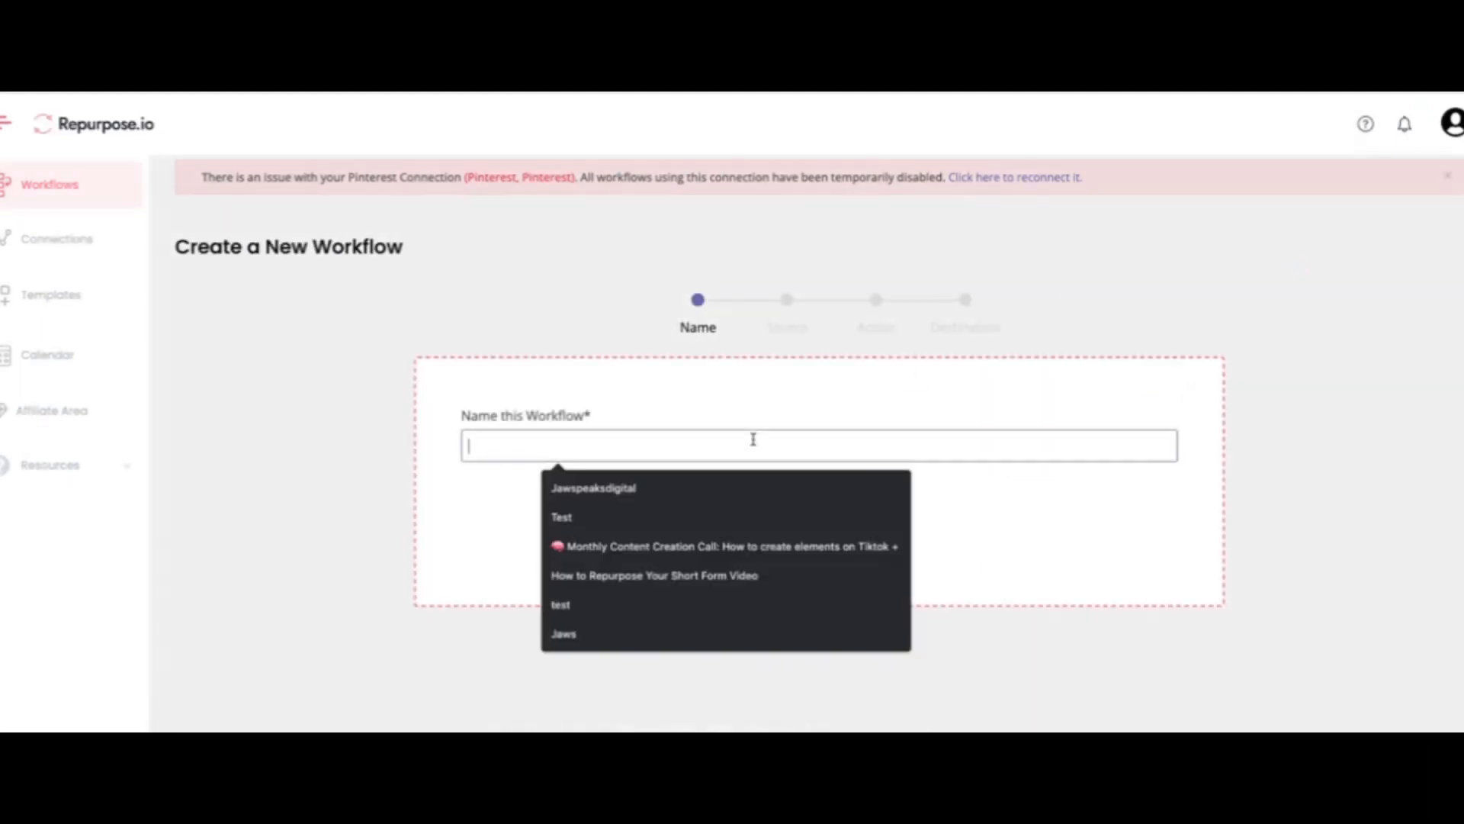
pyautogui.write('T')
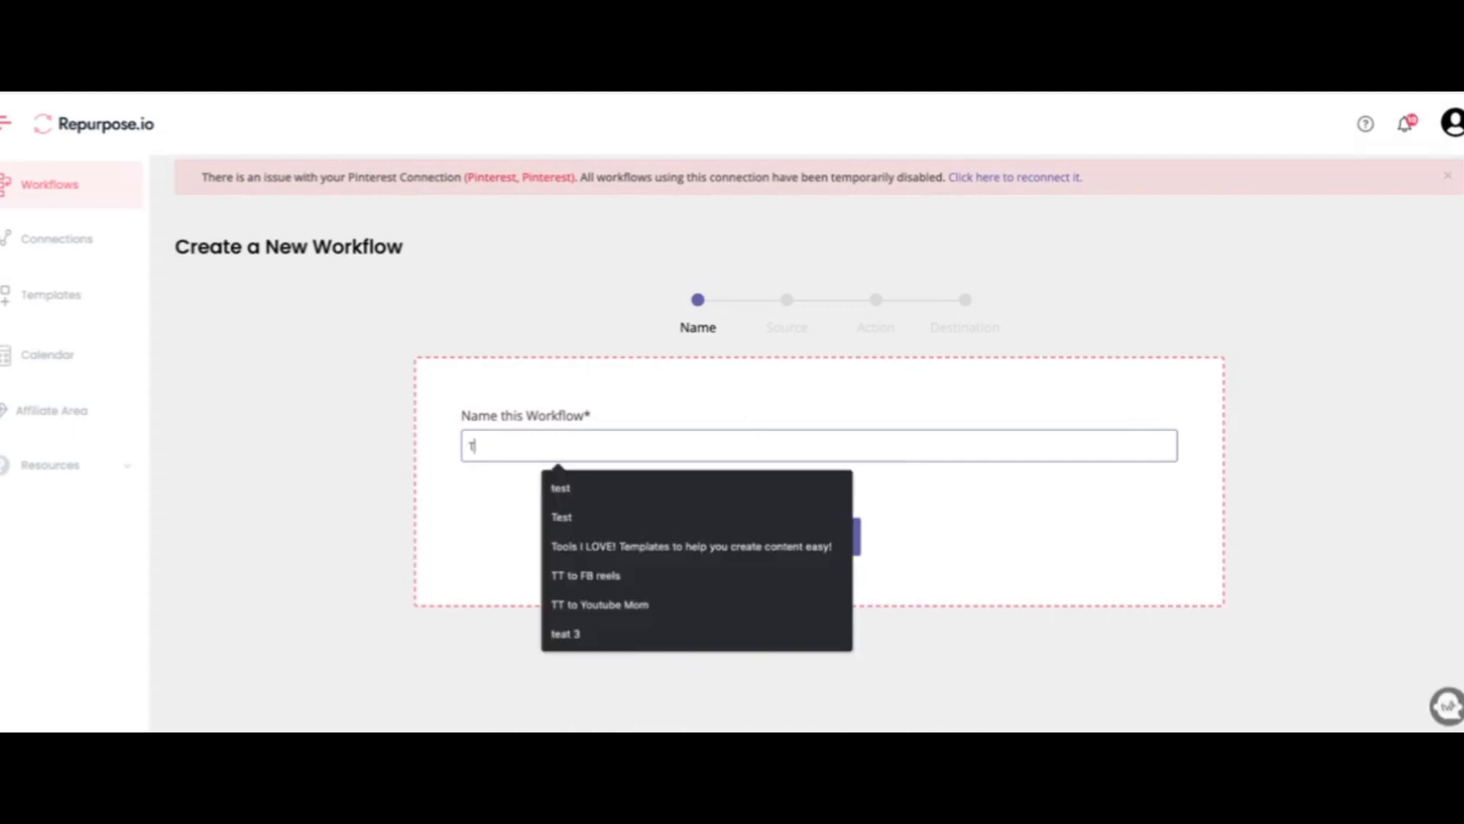
pyautogui.write('iktok to')
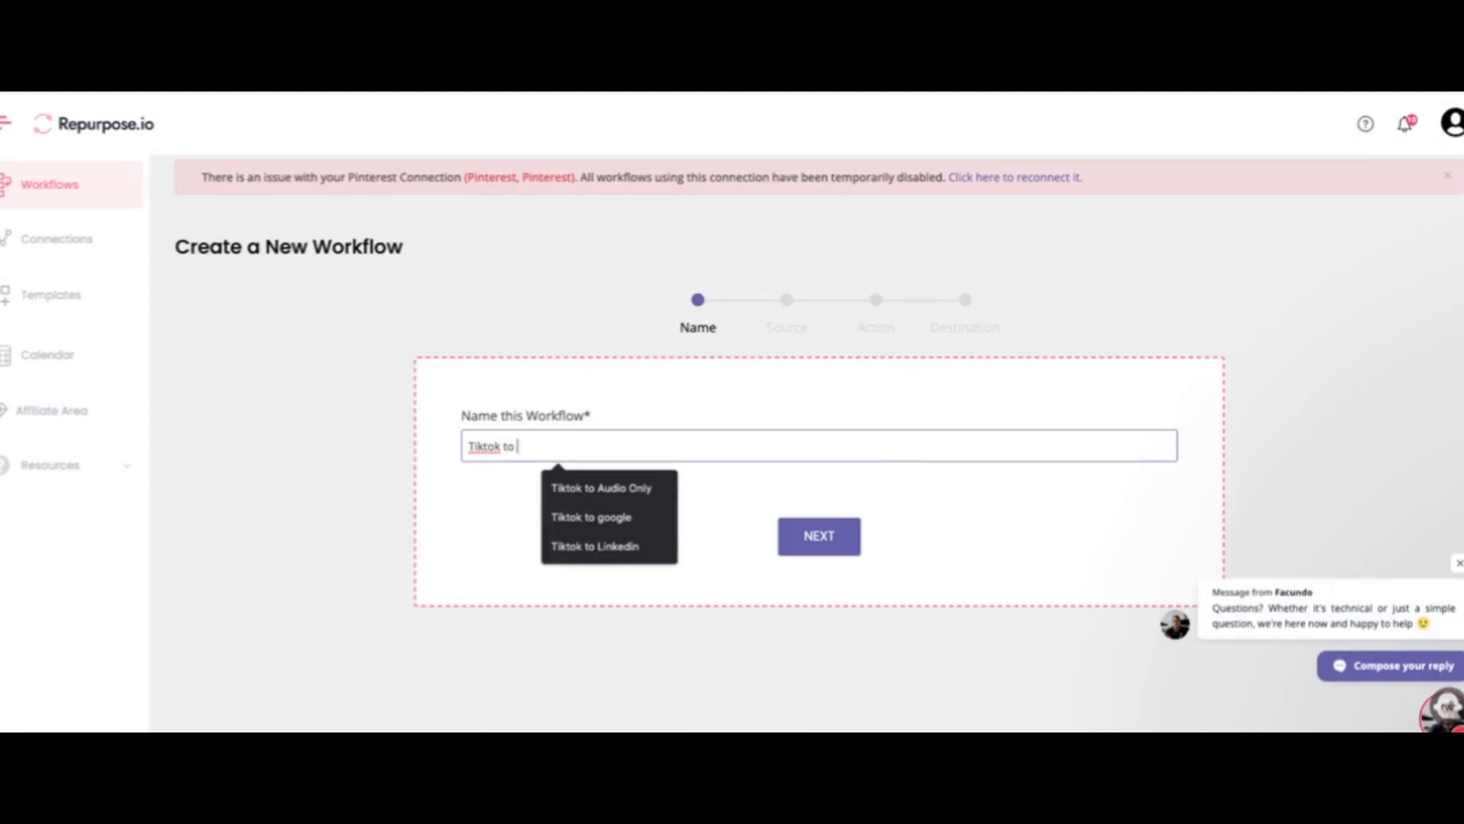
pyautogui.write('Yo')
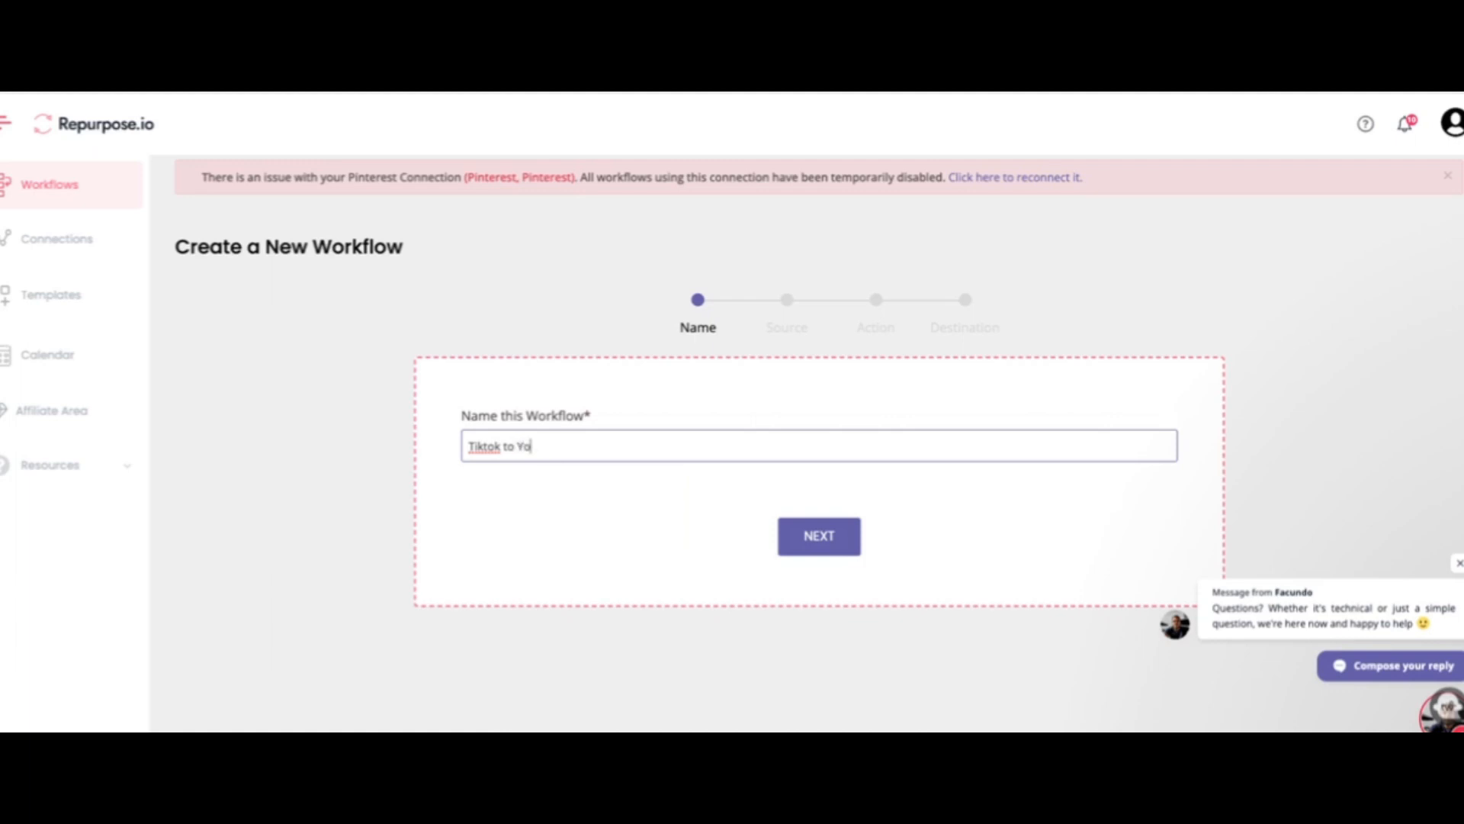
pyautogui.write('utube (example)')
pyautogui.click(818, 535)
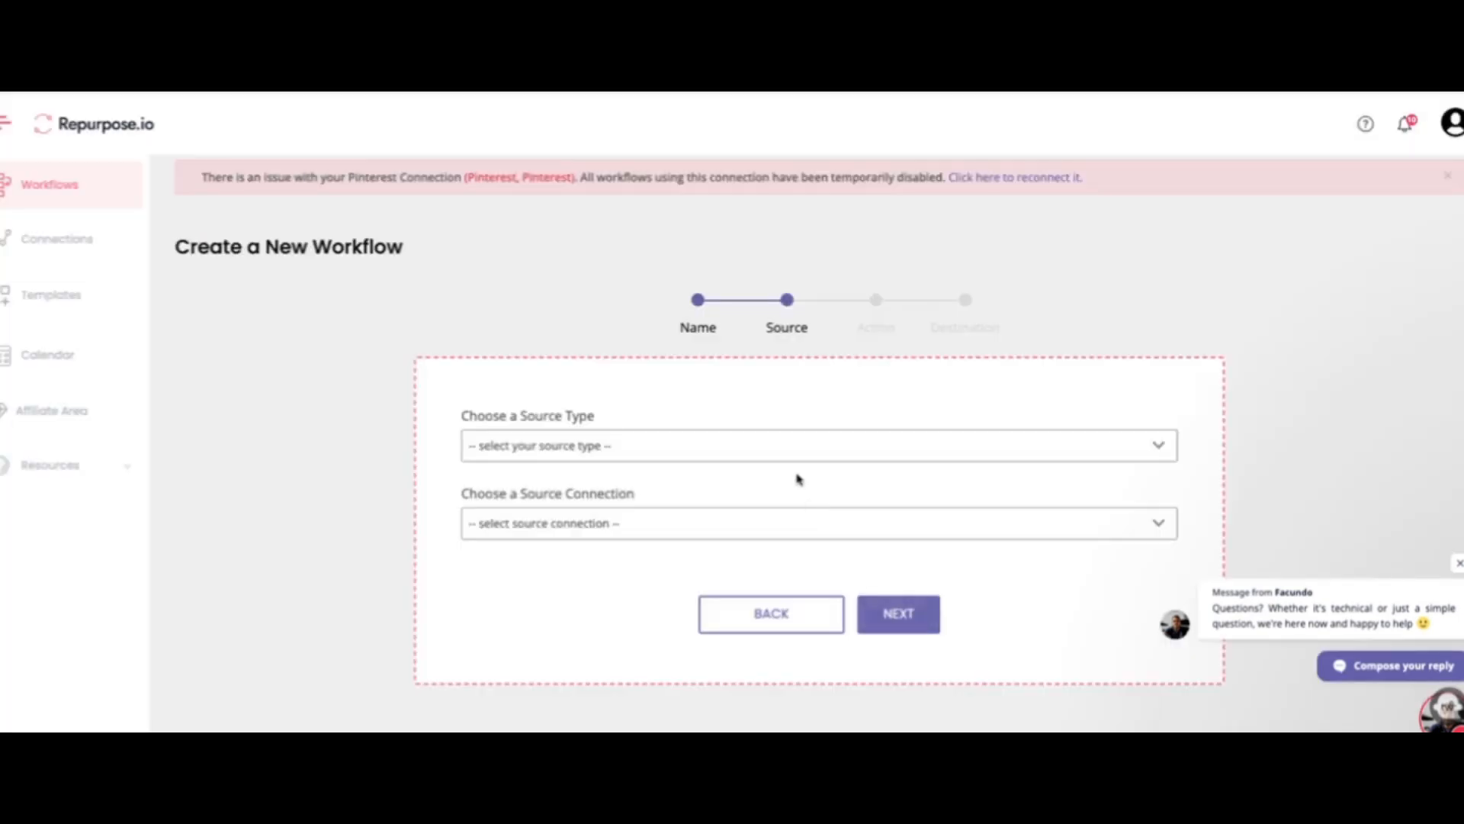
# Step: Set the workflow's source type to TikTok and its source connection to "TikTok example"
pyautogui.click(808, 456)
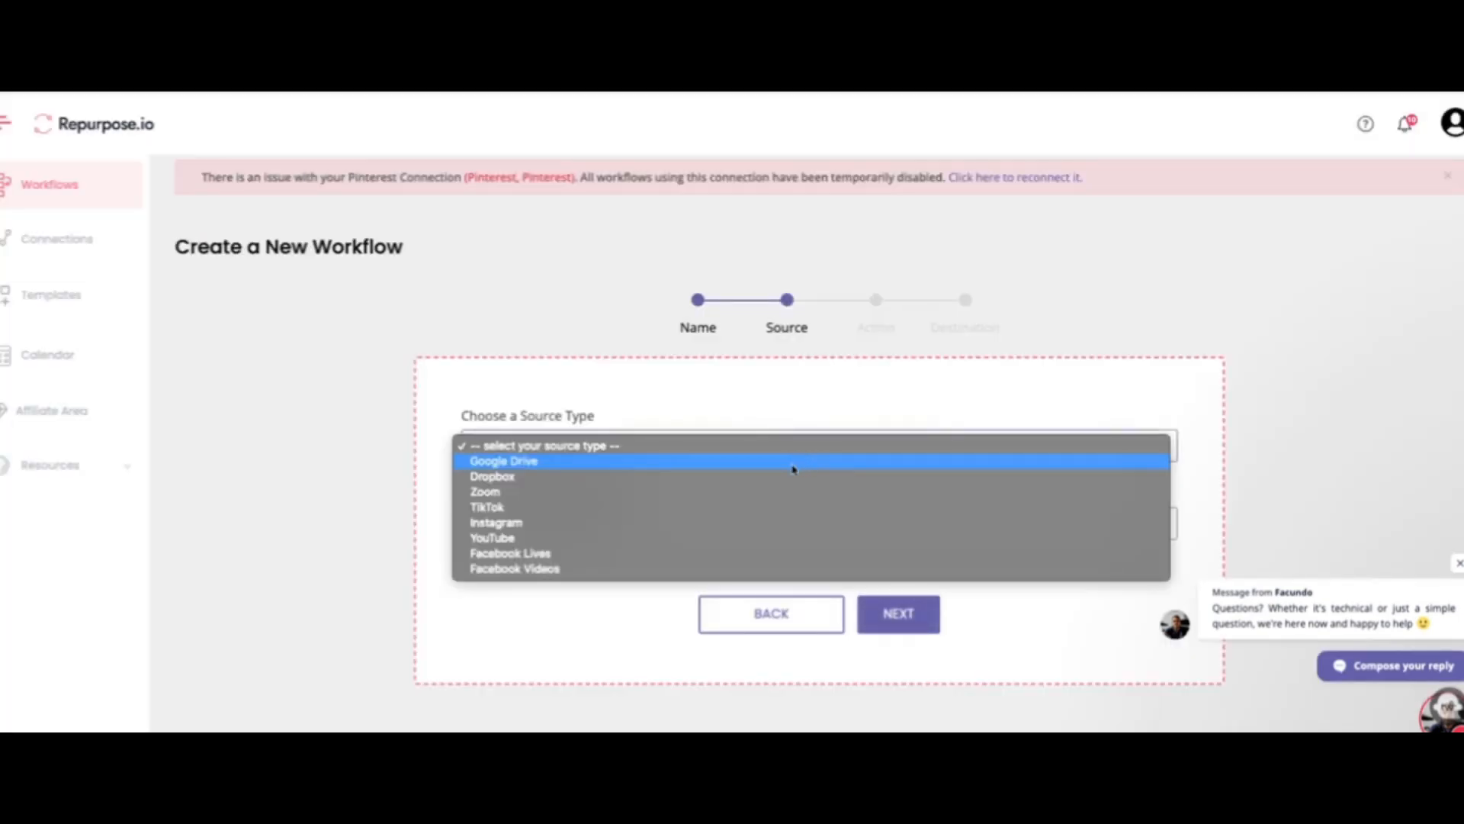
pyautogui.click(797, 507)
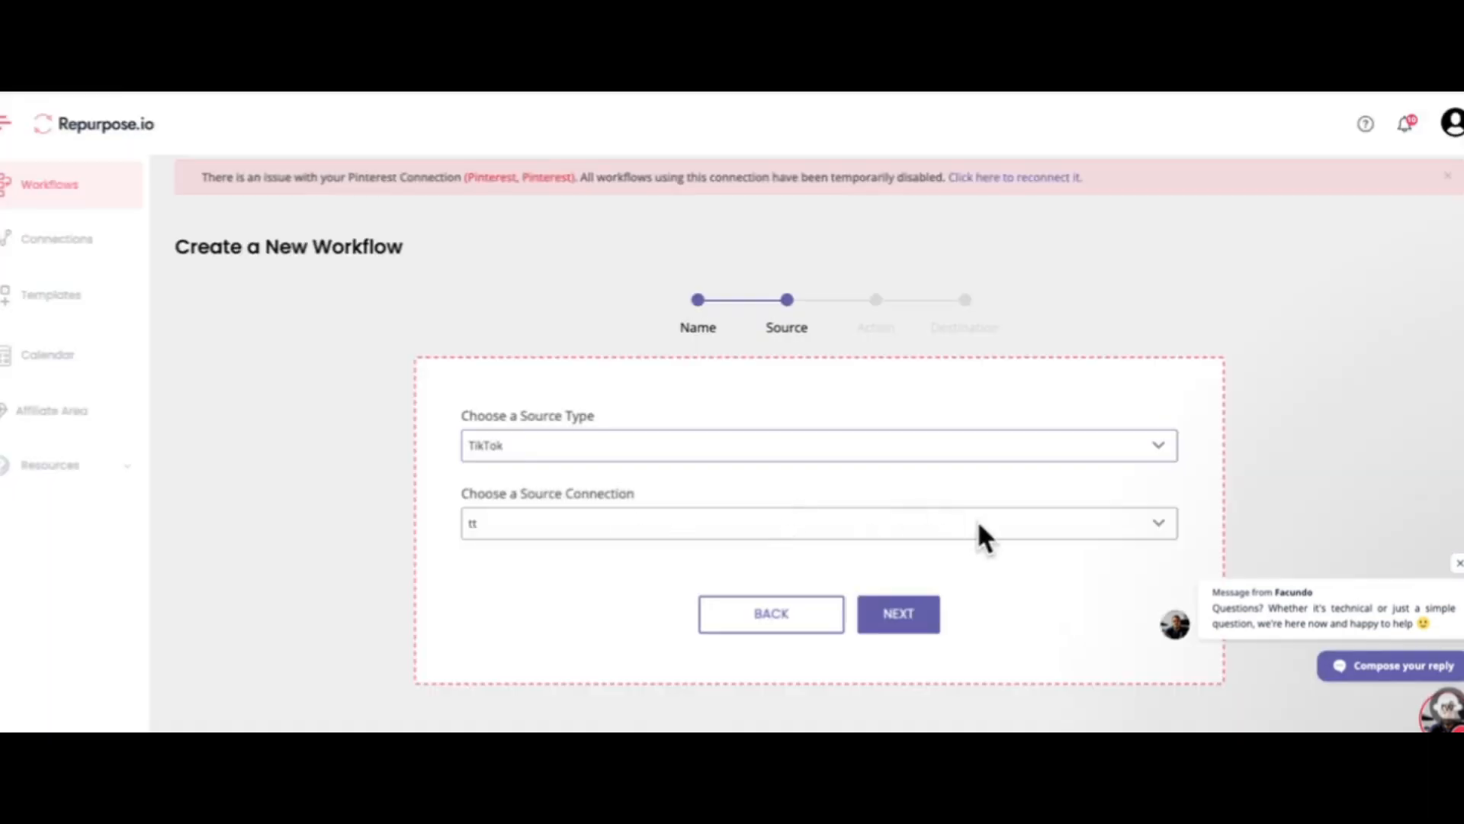
pyautogui.click(978, 526)
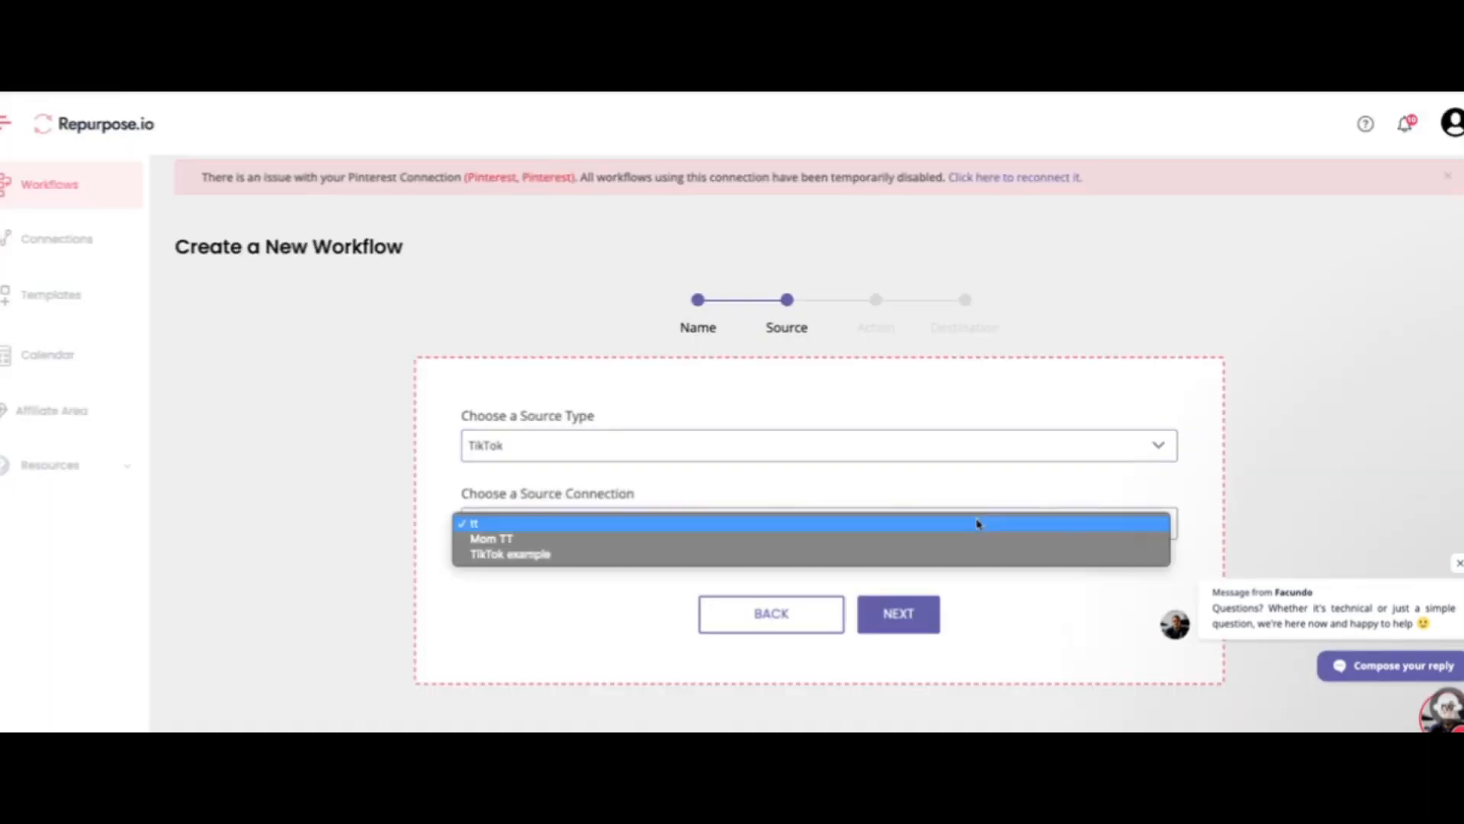
pyautogui.click(901, 562)
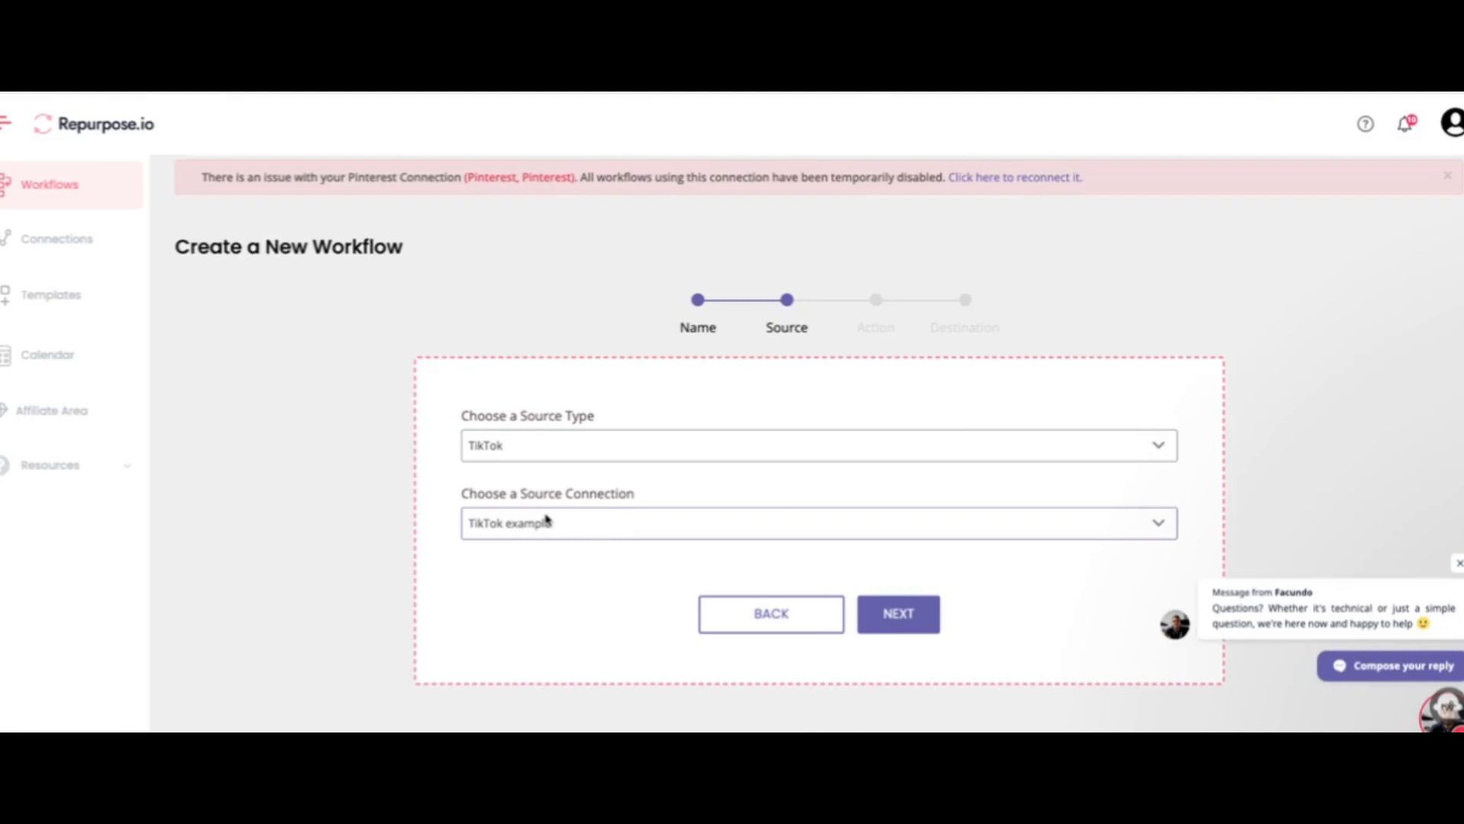
pyautogui.click(915, 618)
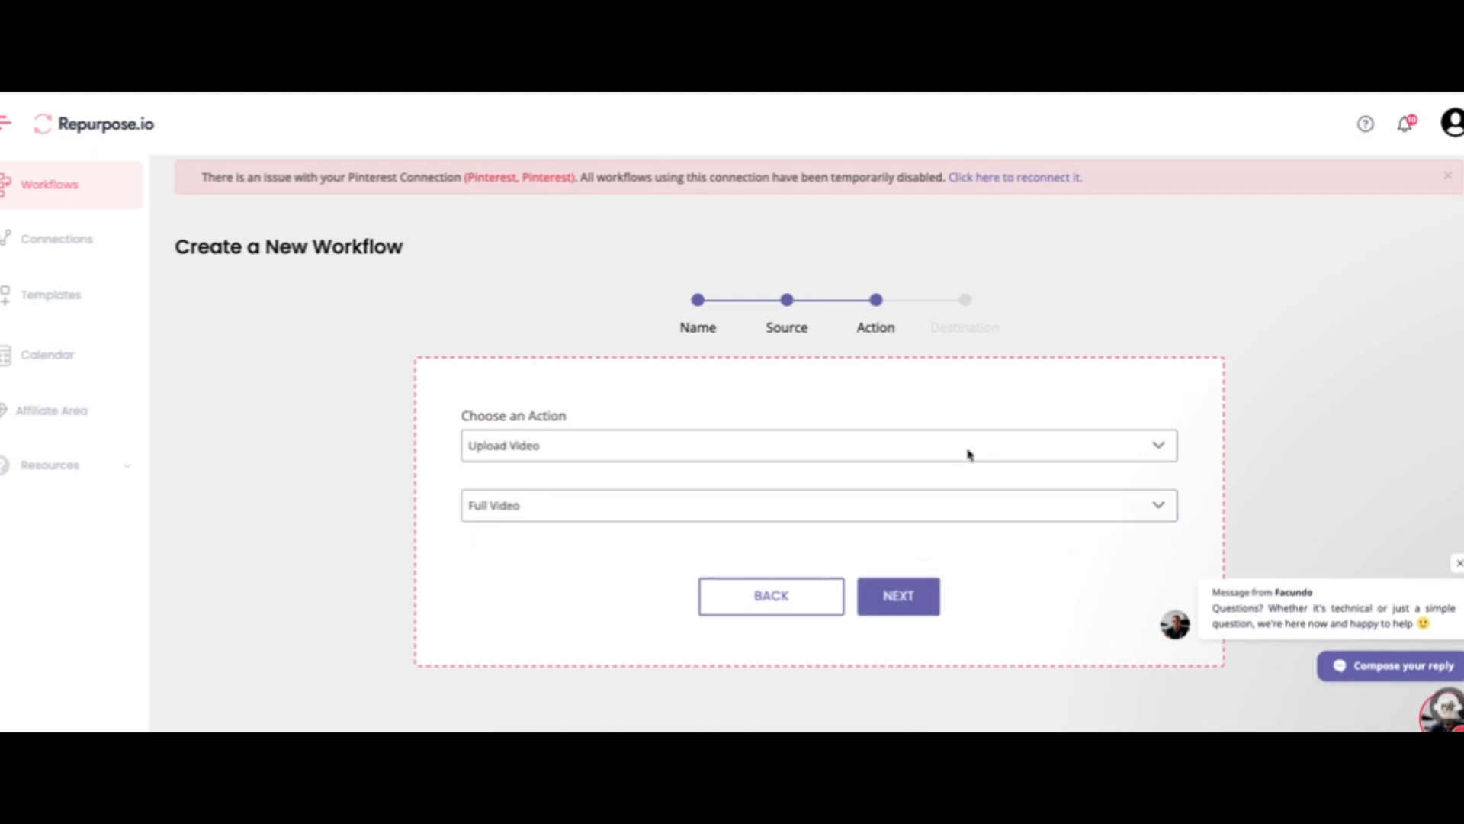
# Step: Keep the Upload Video and Full Video actions, and finish the workflow with destination yt and playlist Main Channel (no playlist)
pyautogui.click(916, 619)
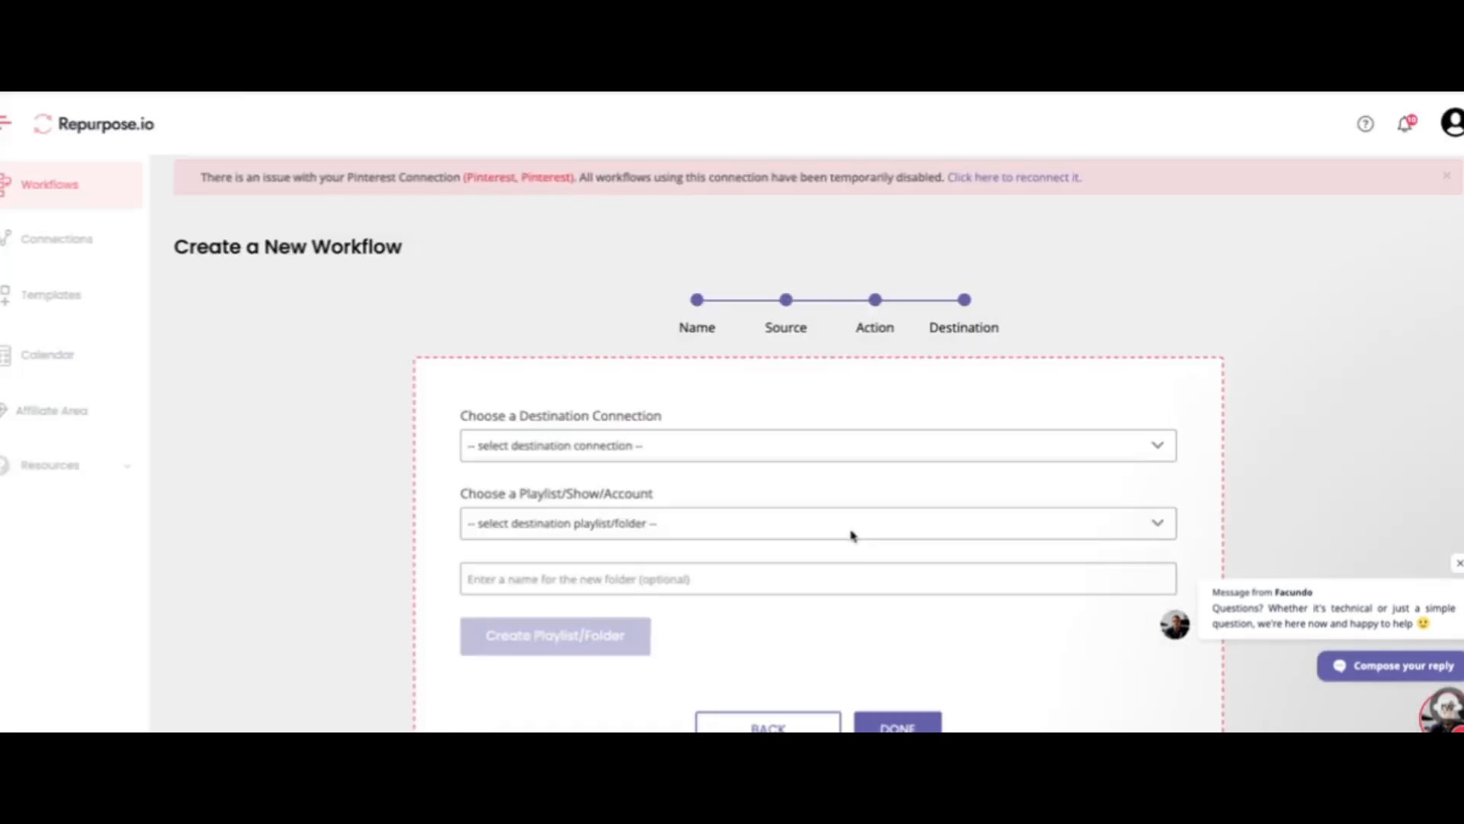
pyautogui.click(826, 456)
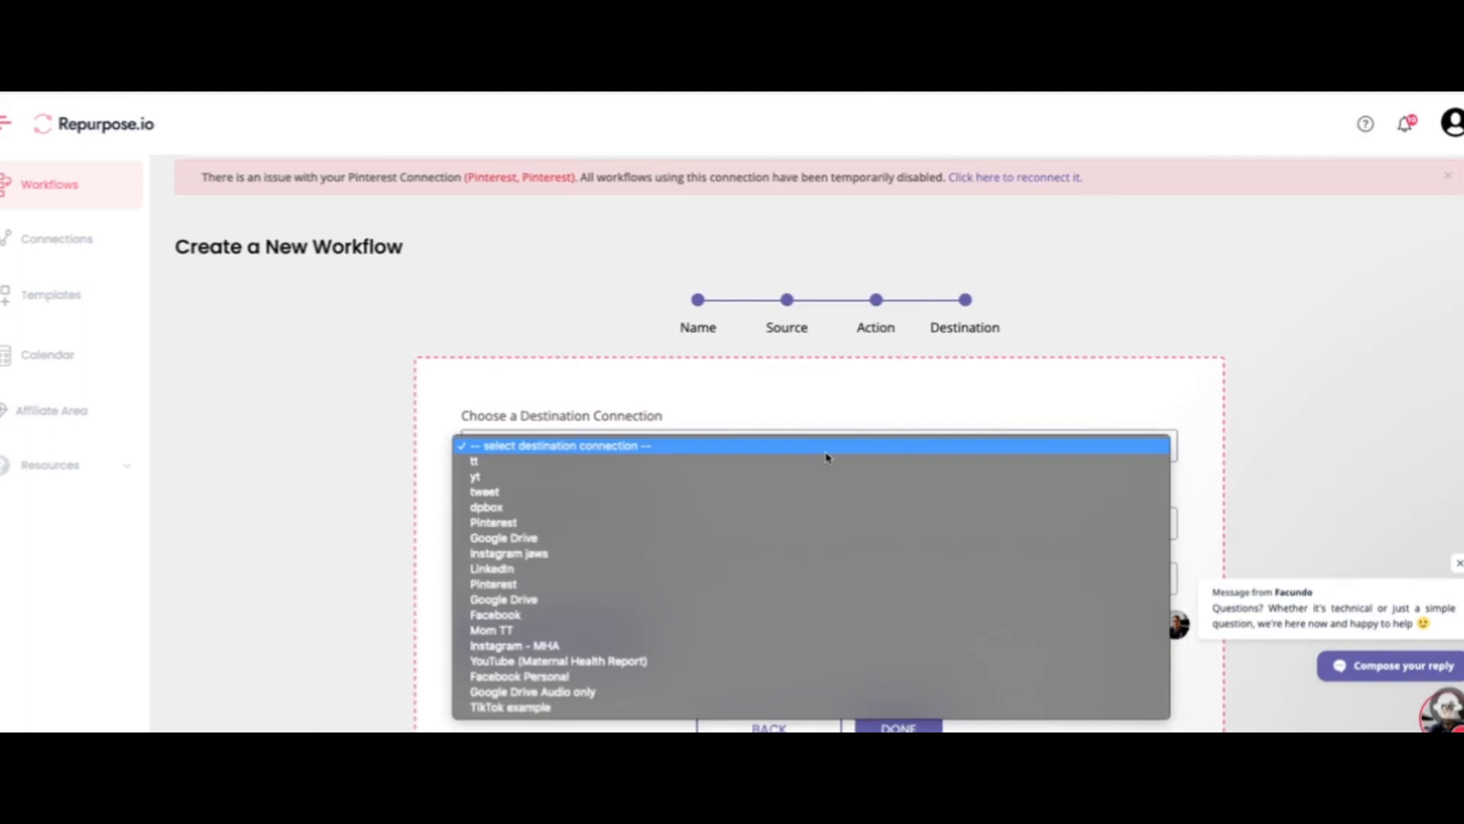
pyautogui.click(812, 481)
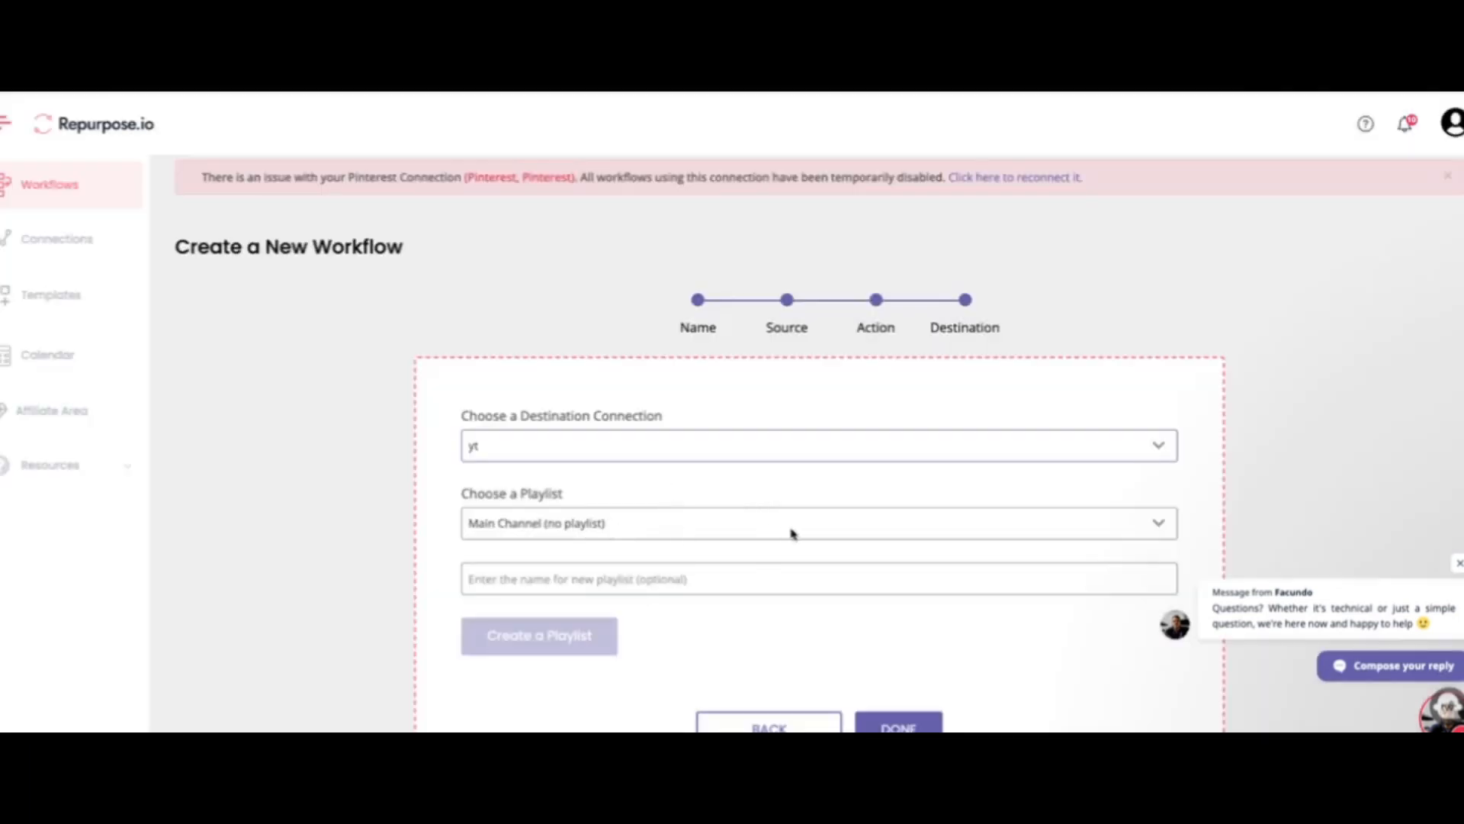
pyautogui.click(713, 533)
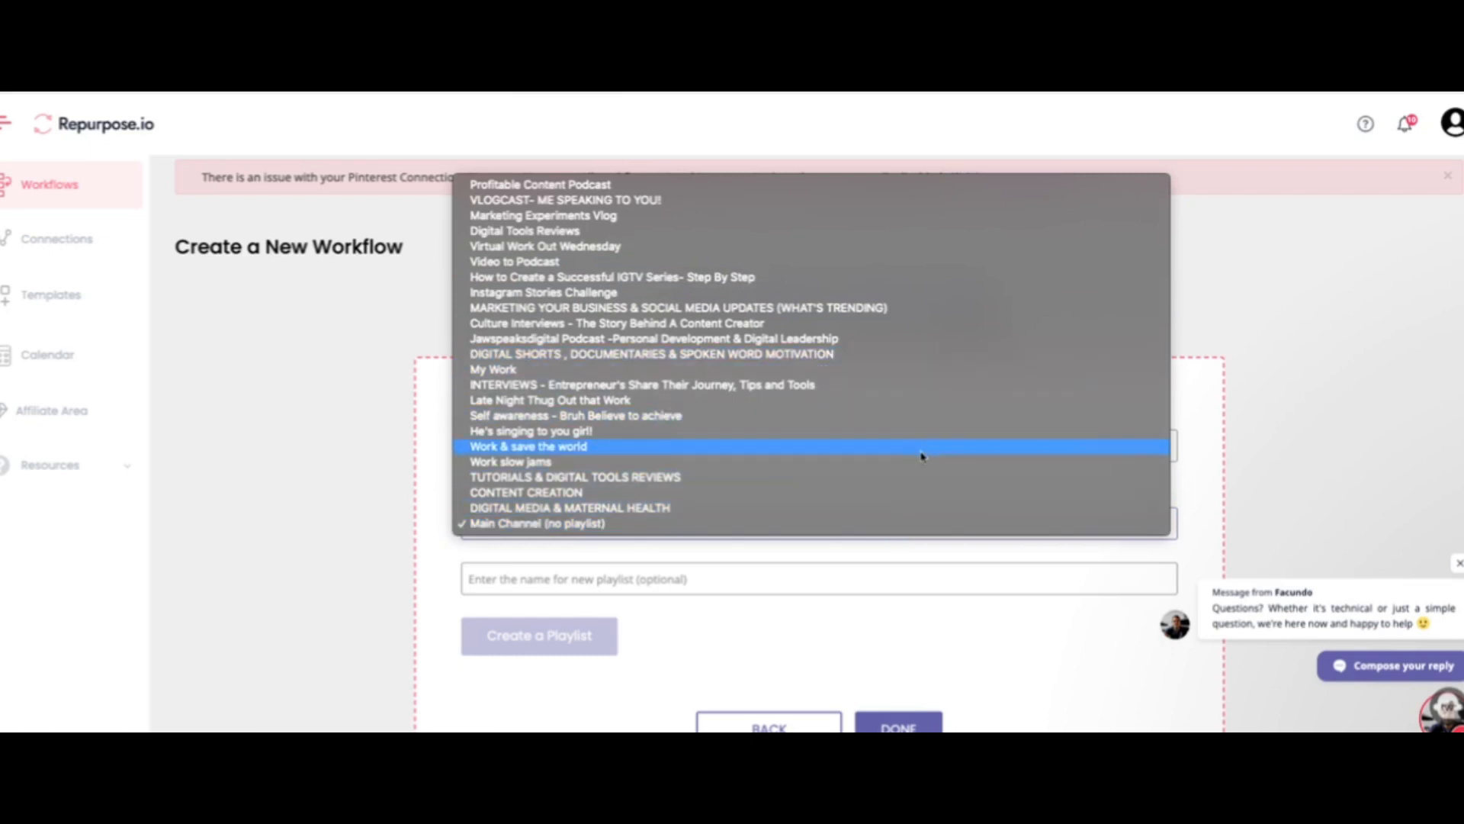
pyautogui.click(984, 584)
pyautogui.scroll(-1, 715, 631)
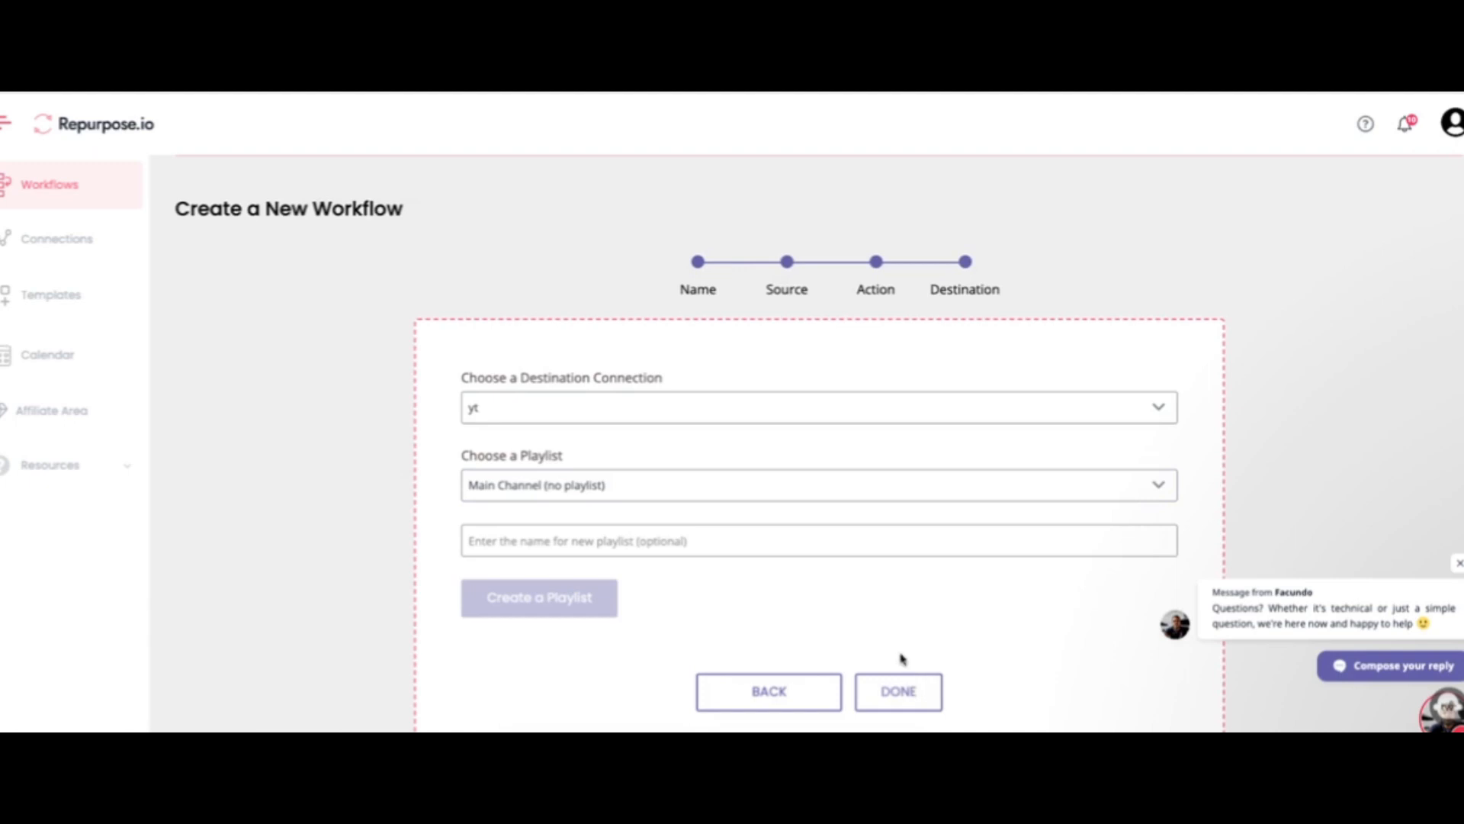
pyautogui.click(904, 694)
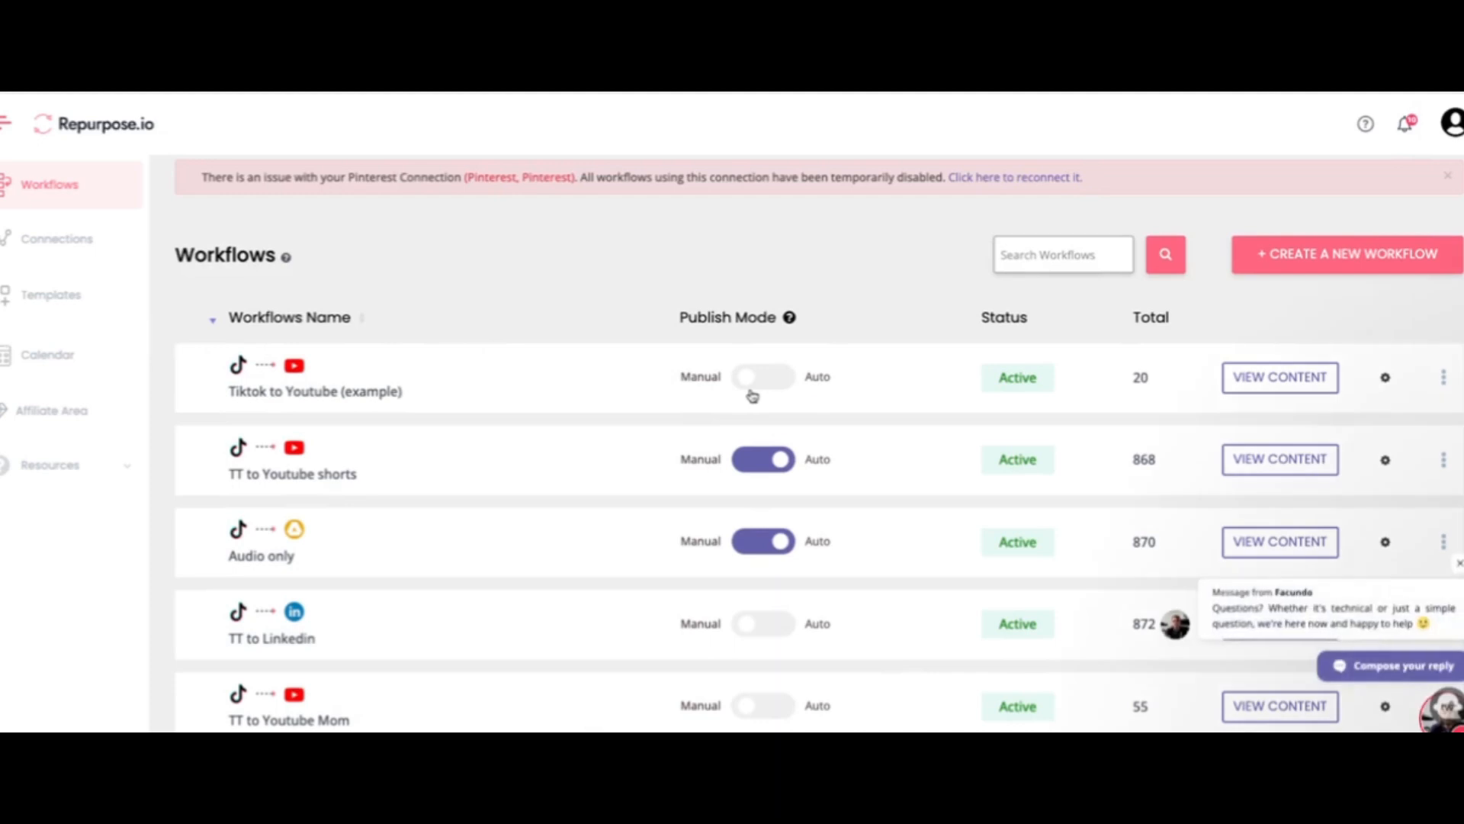
# Step: View the content of the "Tiktok to Youtube (example)" workflow and look through its videos available for publishing
pyautogui.click(1221, 377)
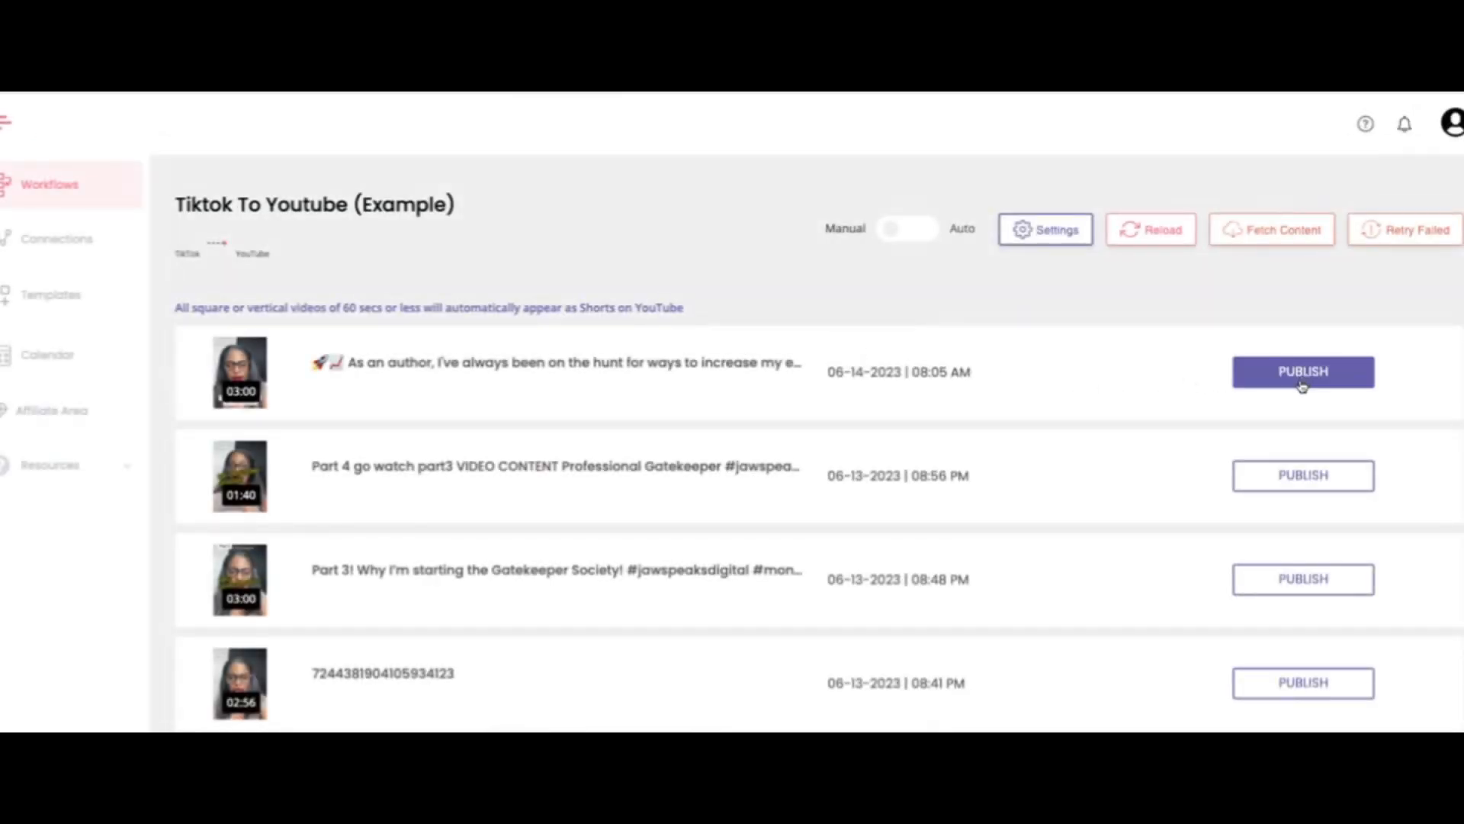
pyautogui.scroll(-3, 1294, 438)
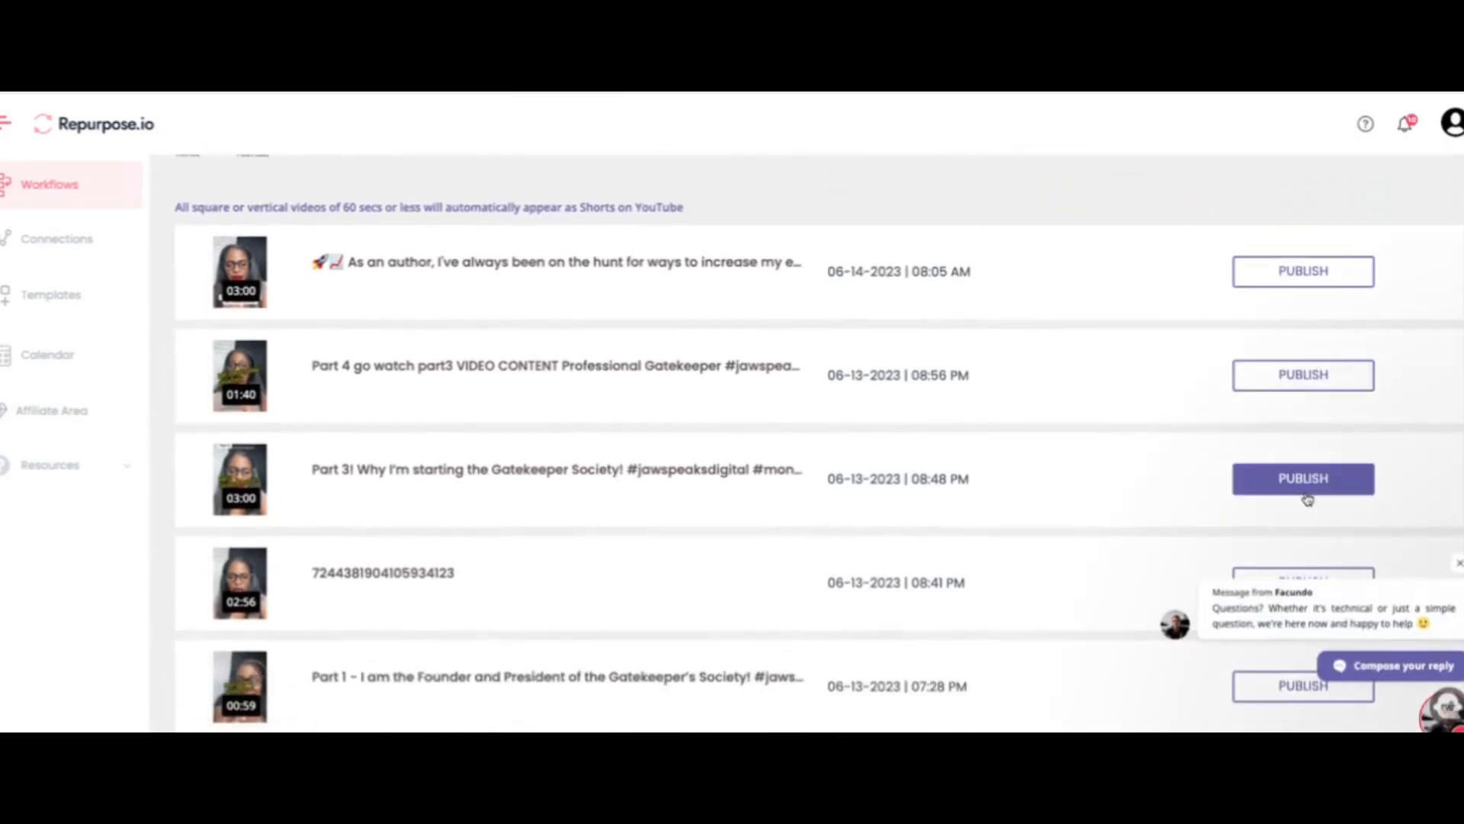
pyautogui.scroll(2, 1296, 492)
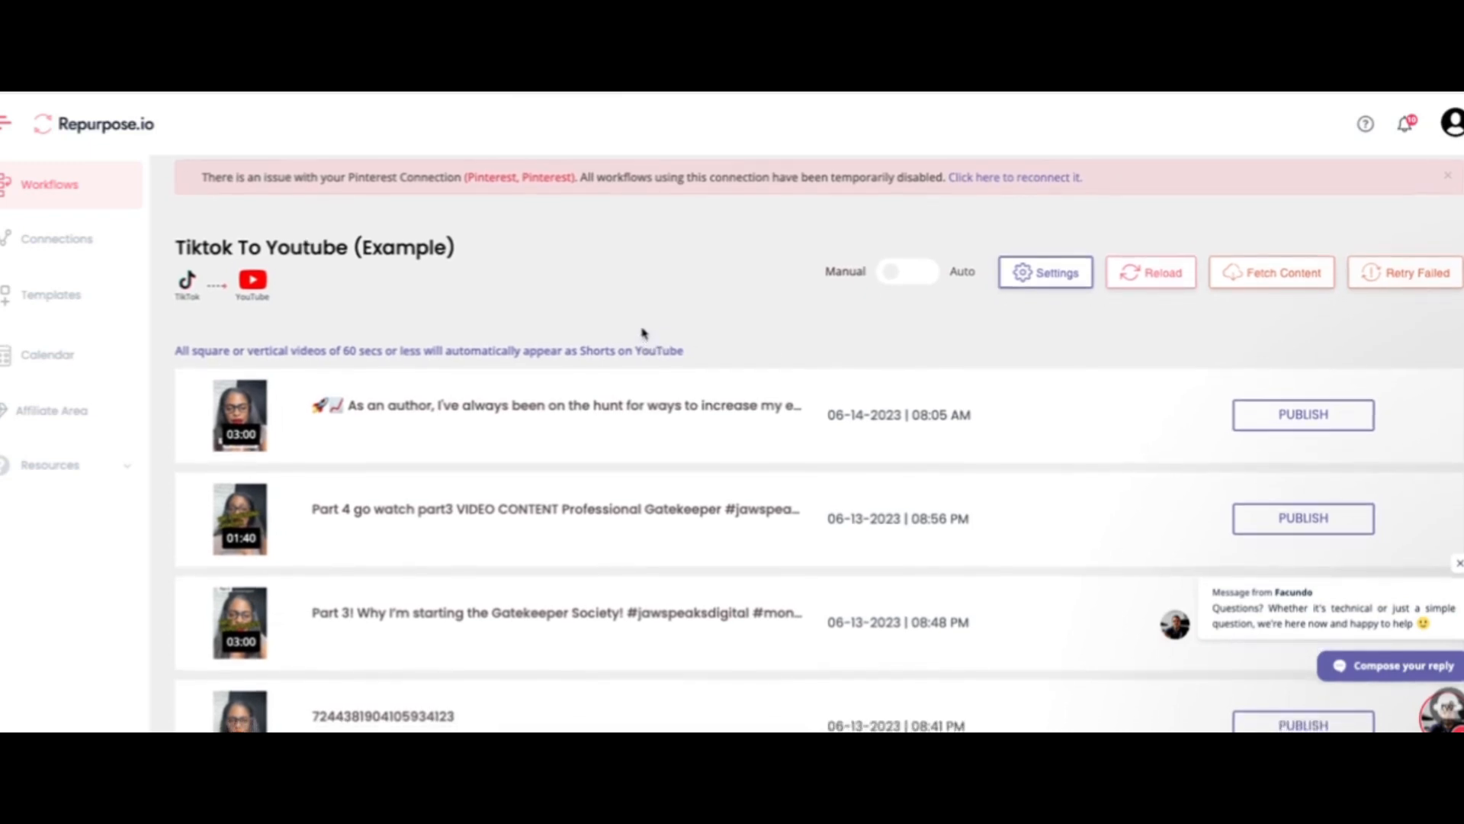
# Step: Return to the workflows list, review the Auto Publish options of the "Tiktok to Youtube (example)" workflow, and dismiss them without confirming
pyautogui.scroll(-1, 640, 335)
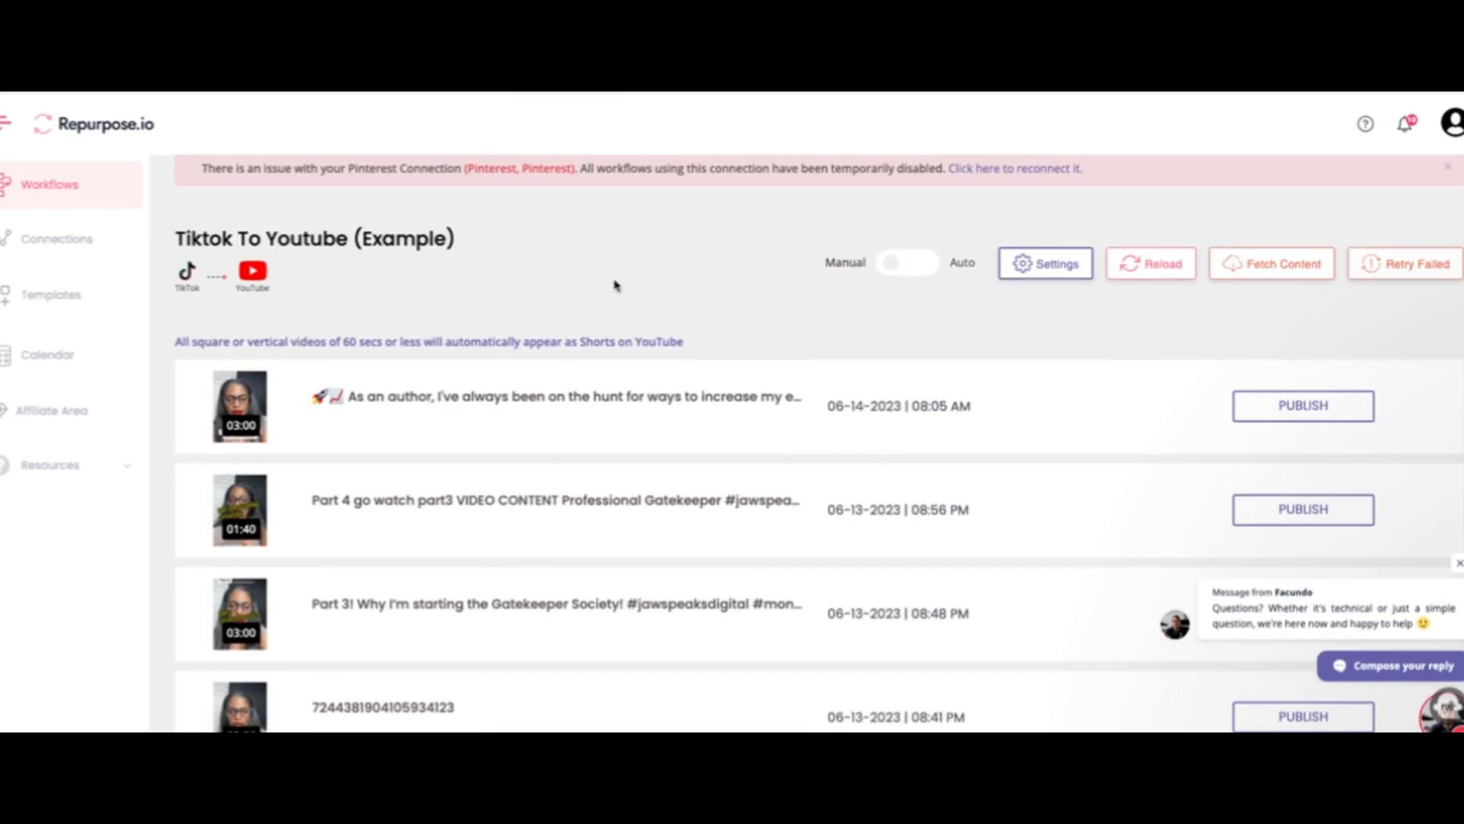
pyautogui.scroll(-1, 612, 281)
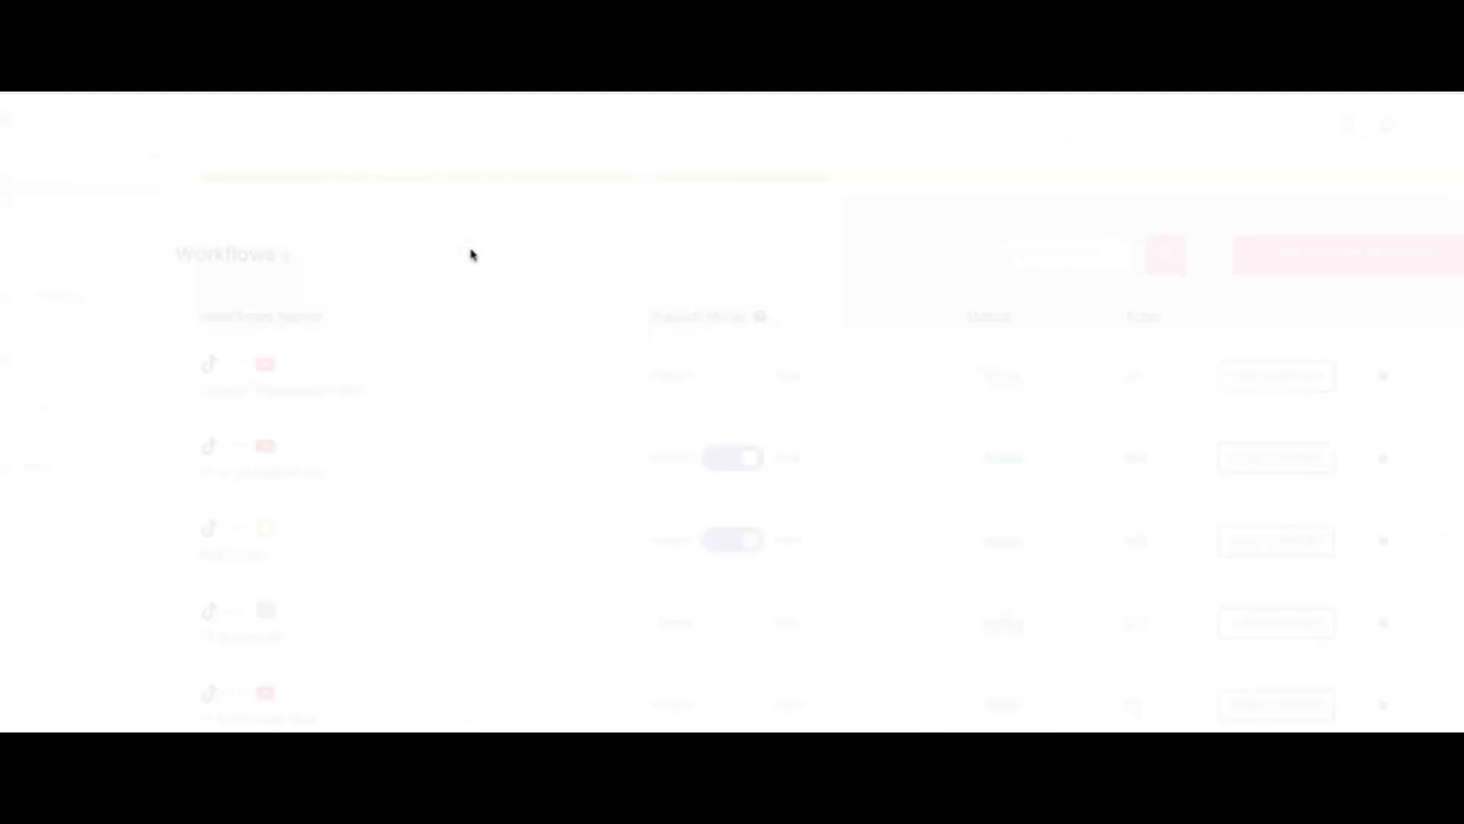
pyautogui.click(778, 340)
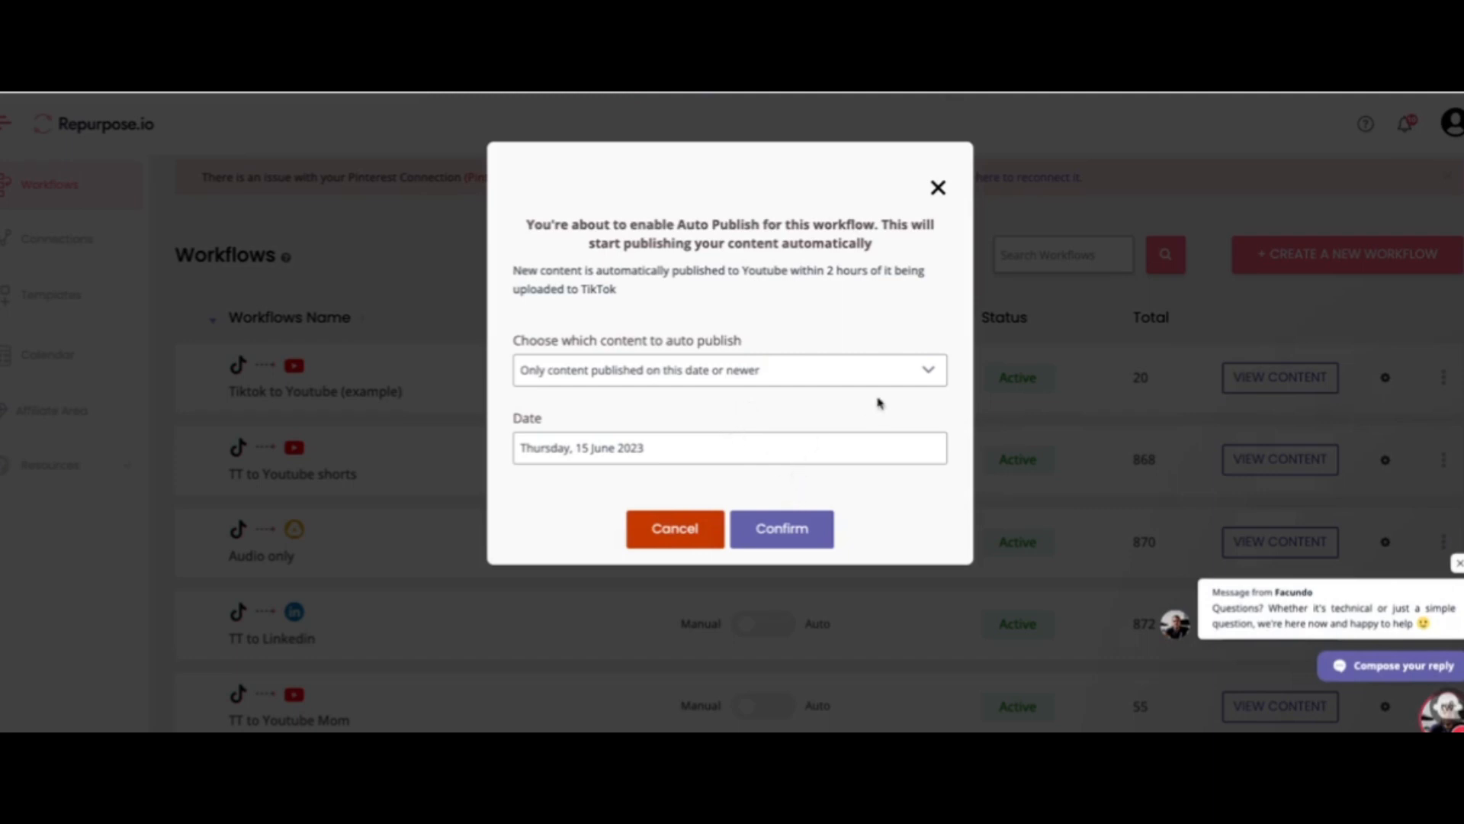
pyautogui.click(938, 188)
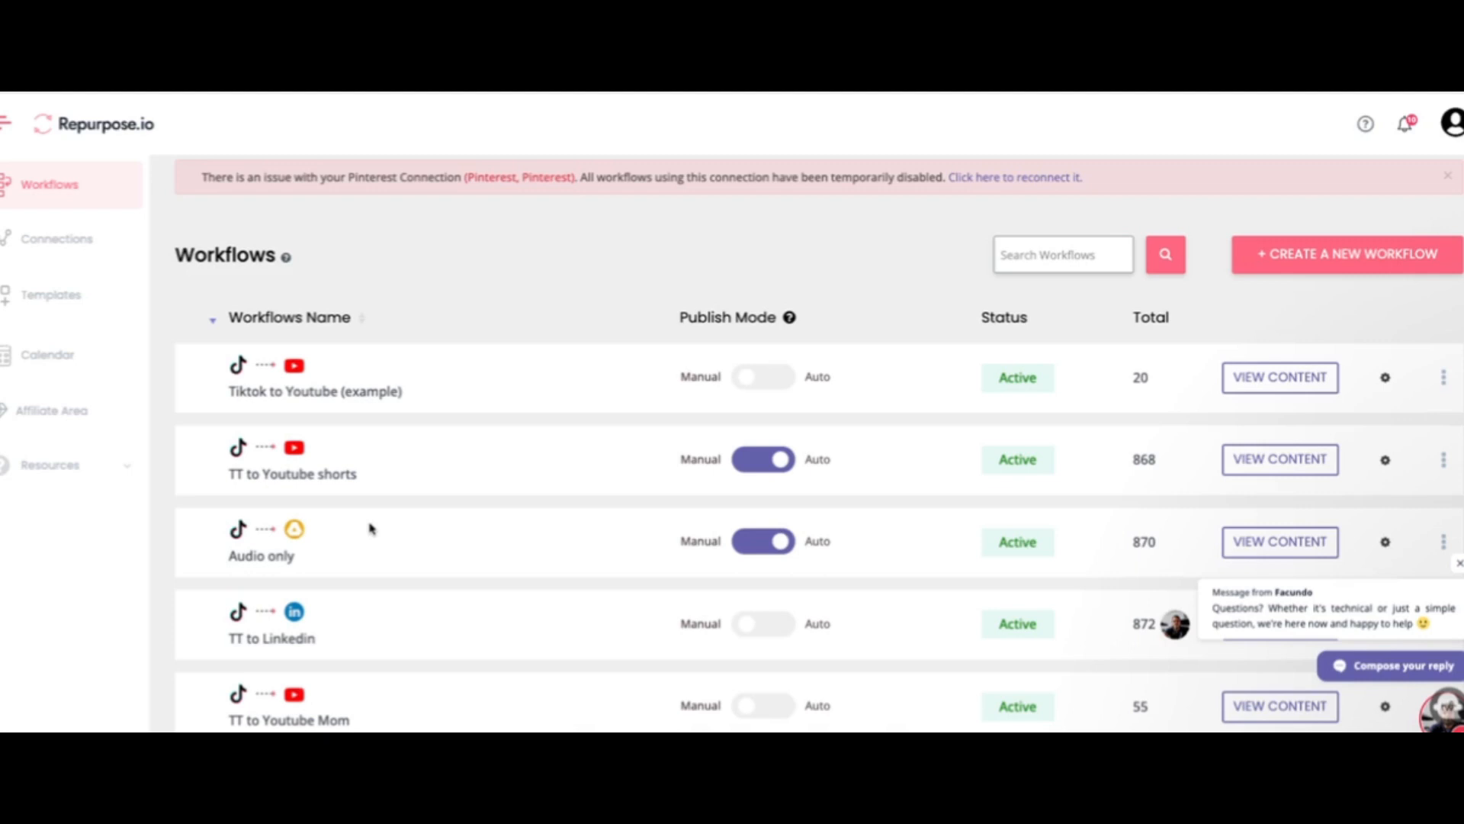
# Step: Look through the list of existing workflows and their publish modes
pyautogui.scroll(-3, 369, 528)
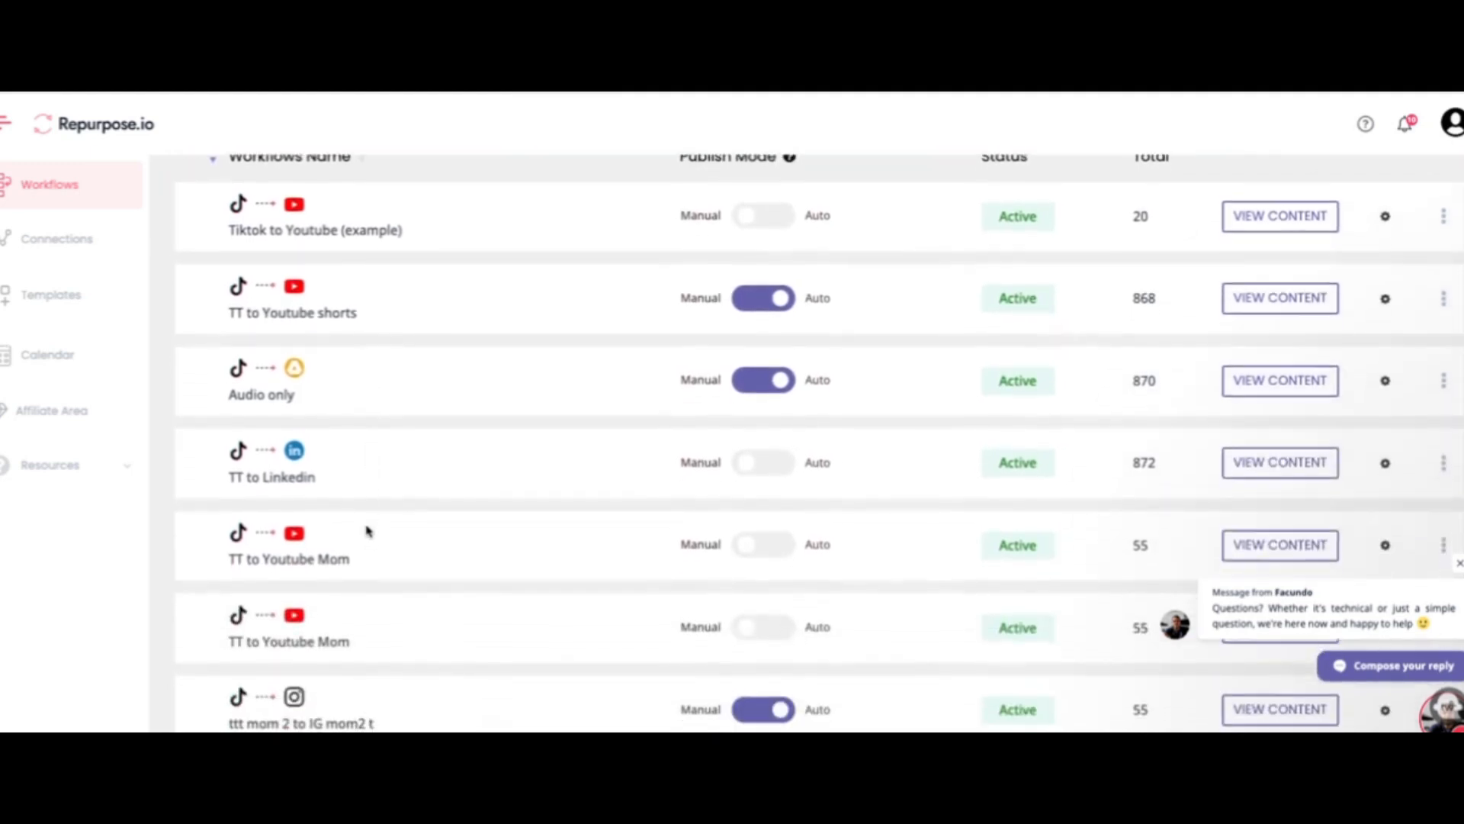
pyautogui.scroll(-1, 366, 530)
pyautogui.scroll(4, 366, 530)
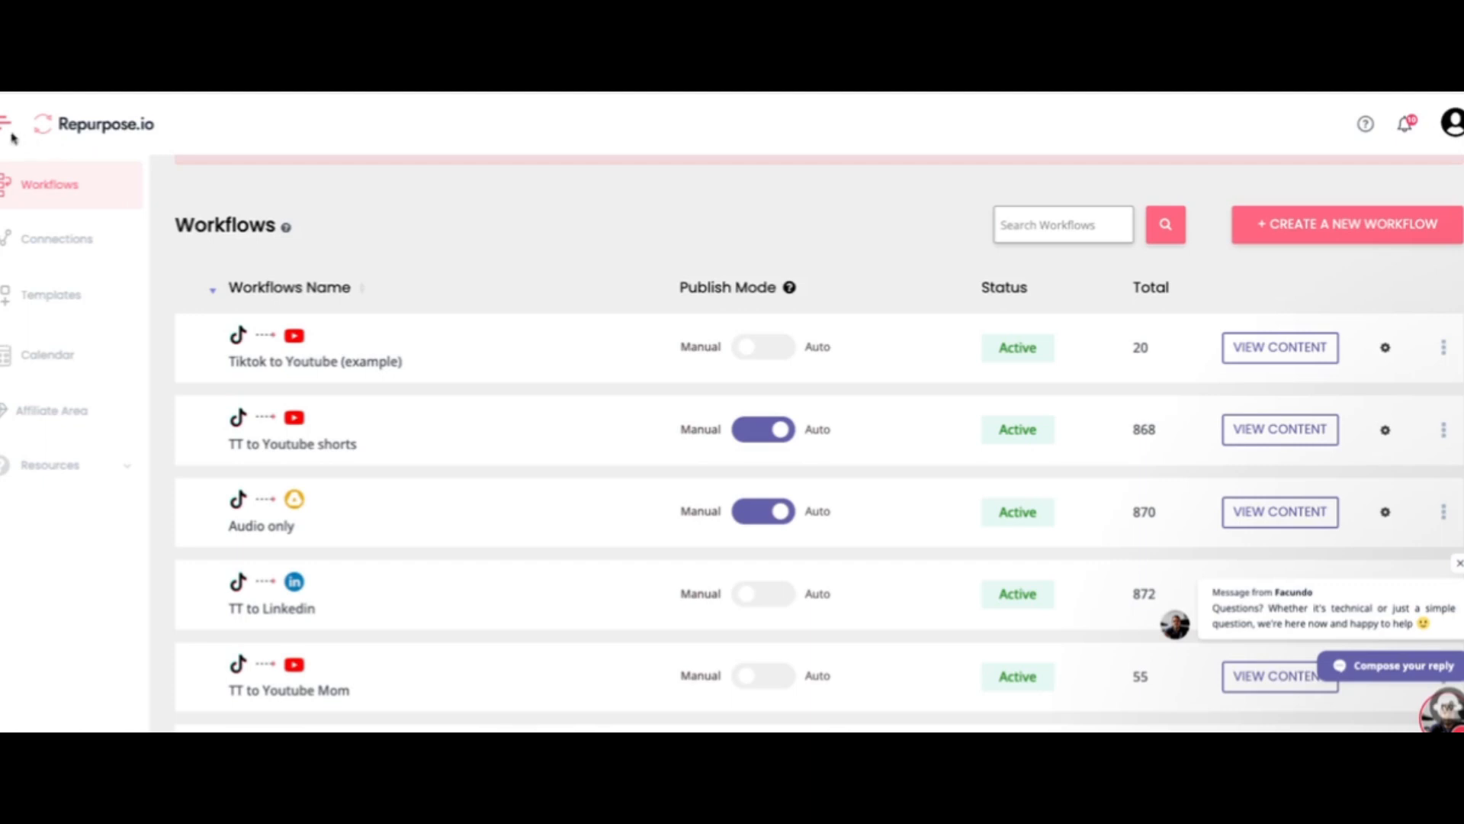
# Step: Review the posts in the June 2023 publishing calendar, including a Monday post's details, and view the saved templates
pyautogui.click(67, 358)
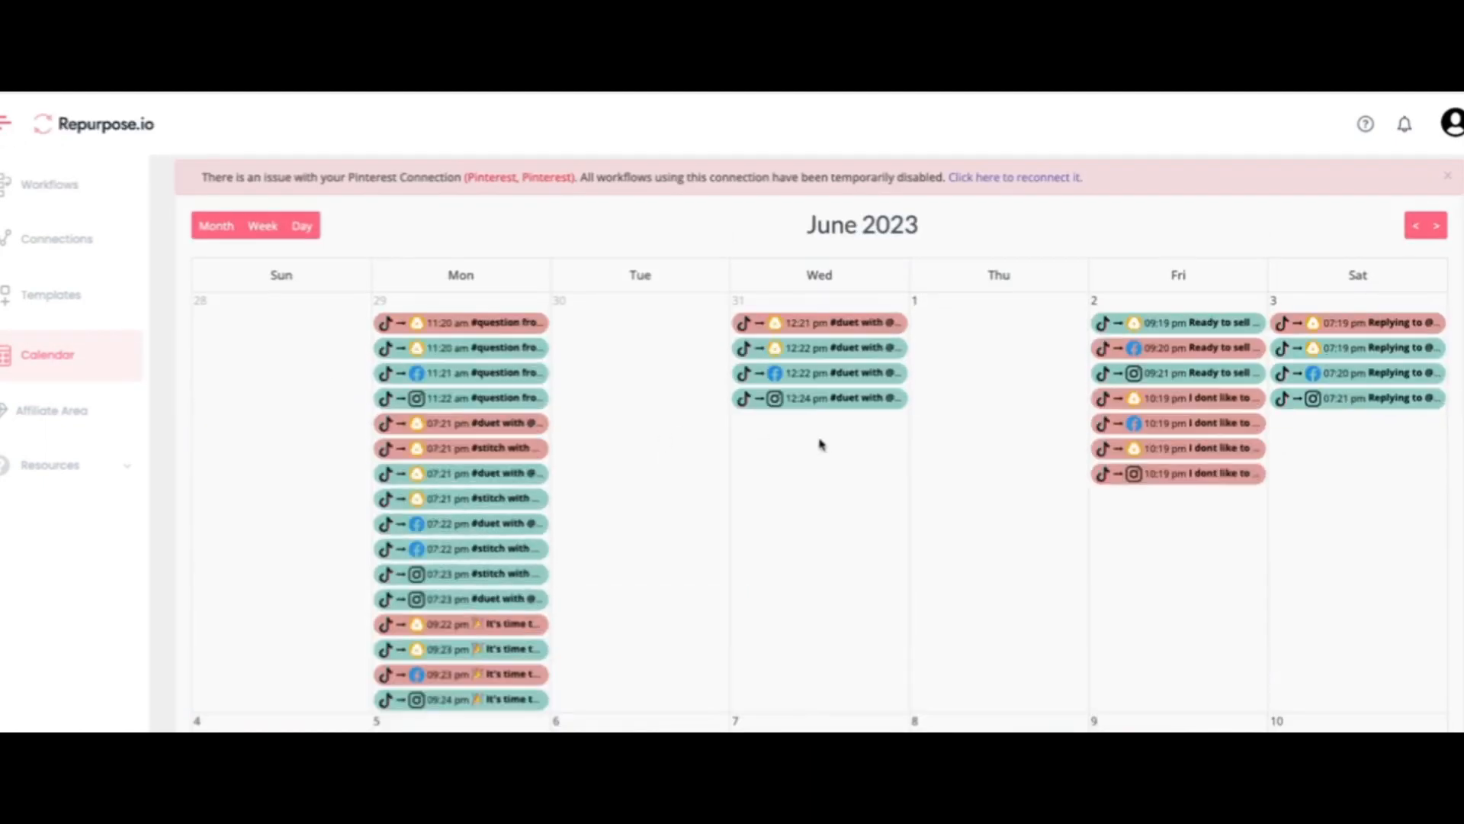
pyautogui.scroll(-1, 801, 450)
pyautogui.moveTo(503, 476)
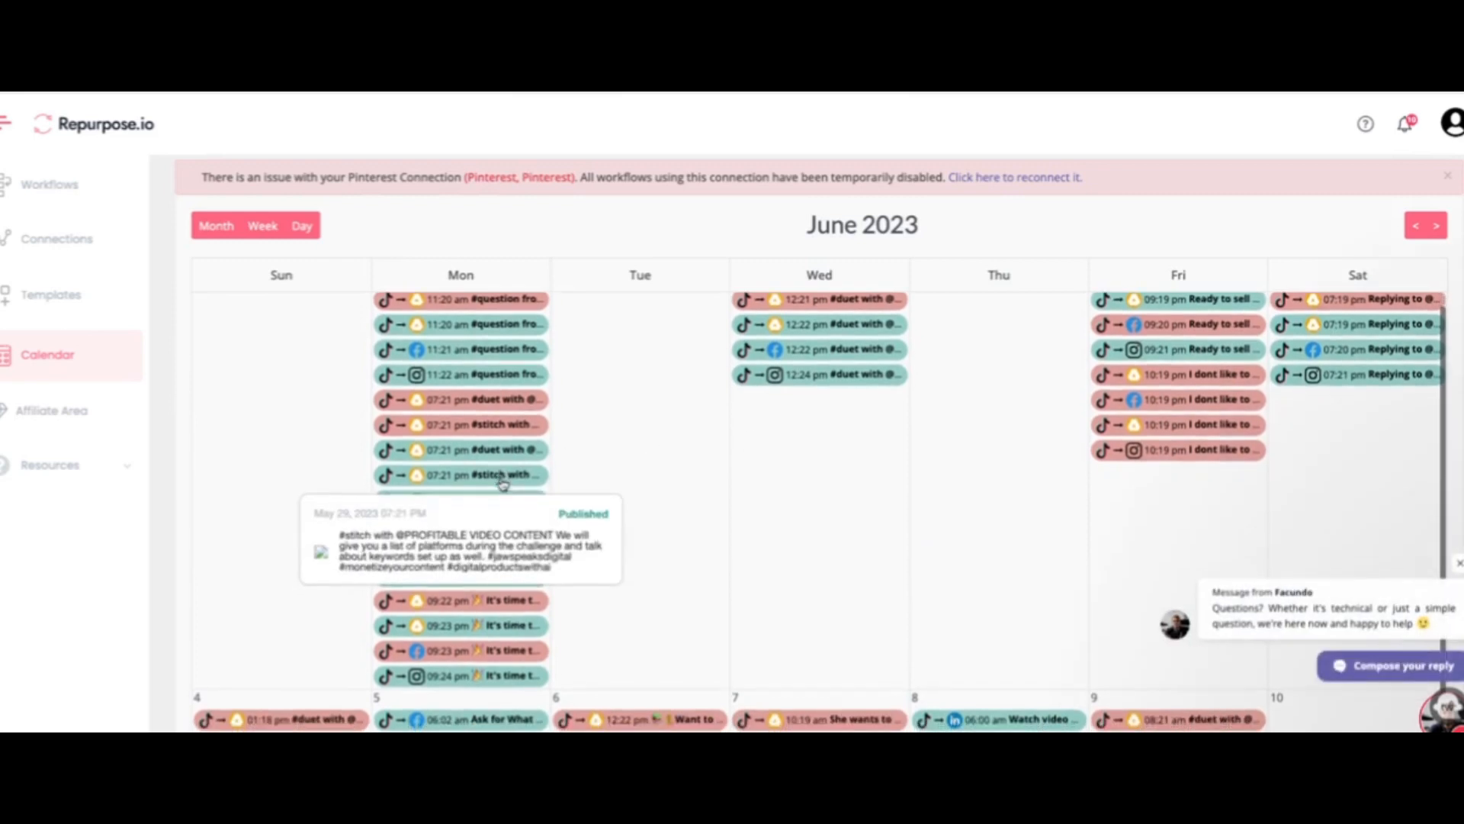
pyautogui.scroll(1, 1041, 378)
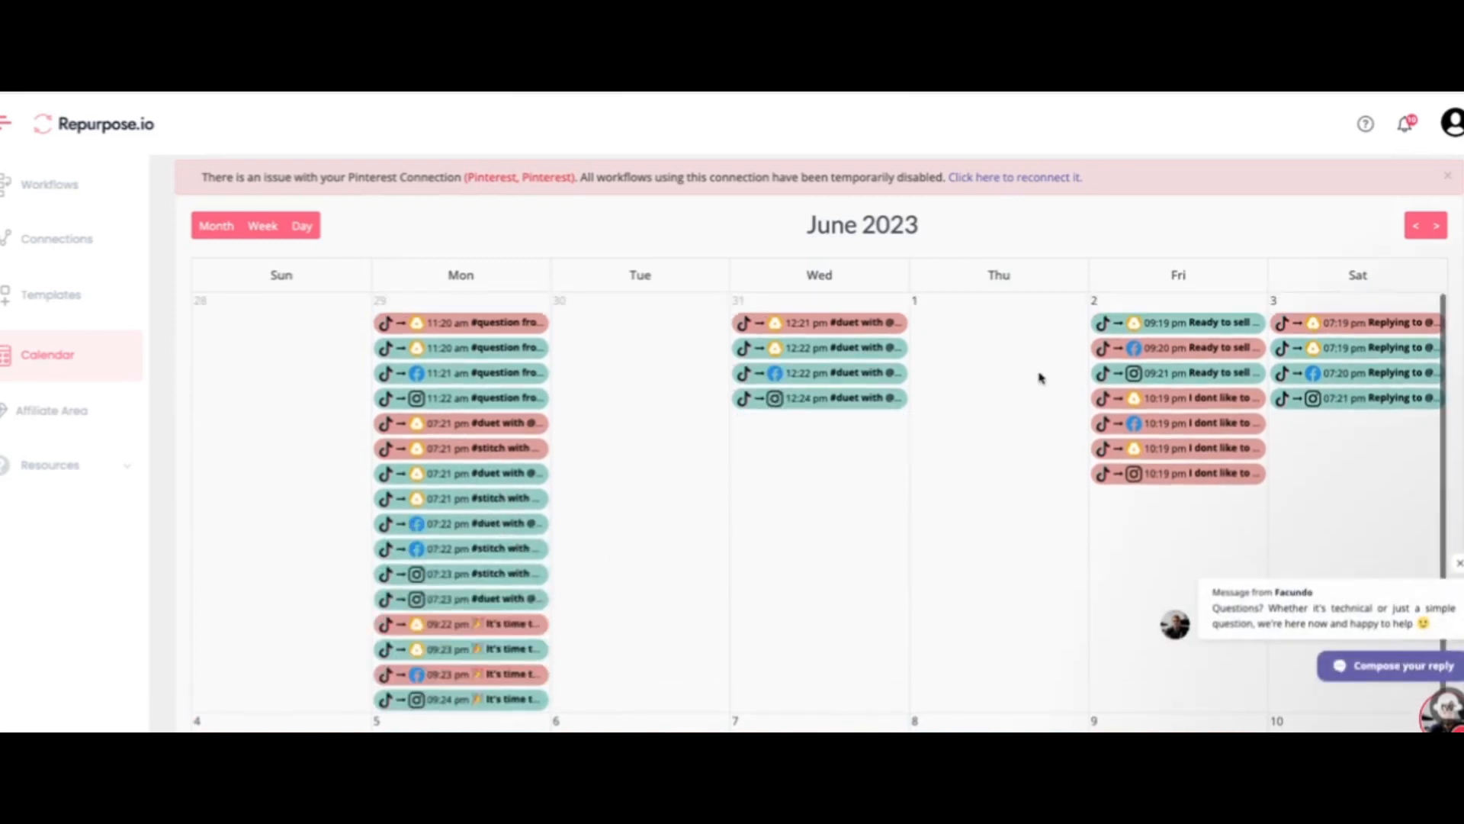
pyautogui.scroll(-1, 1040, 382)
pyautogui.scroll(1, 1039, 382)
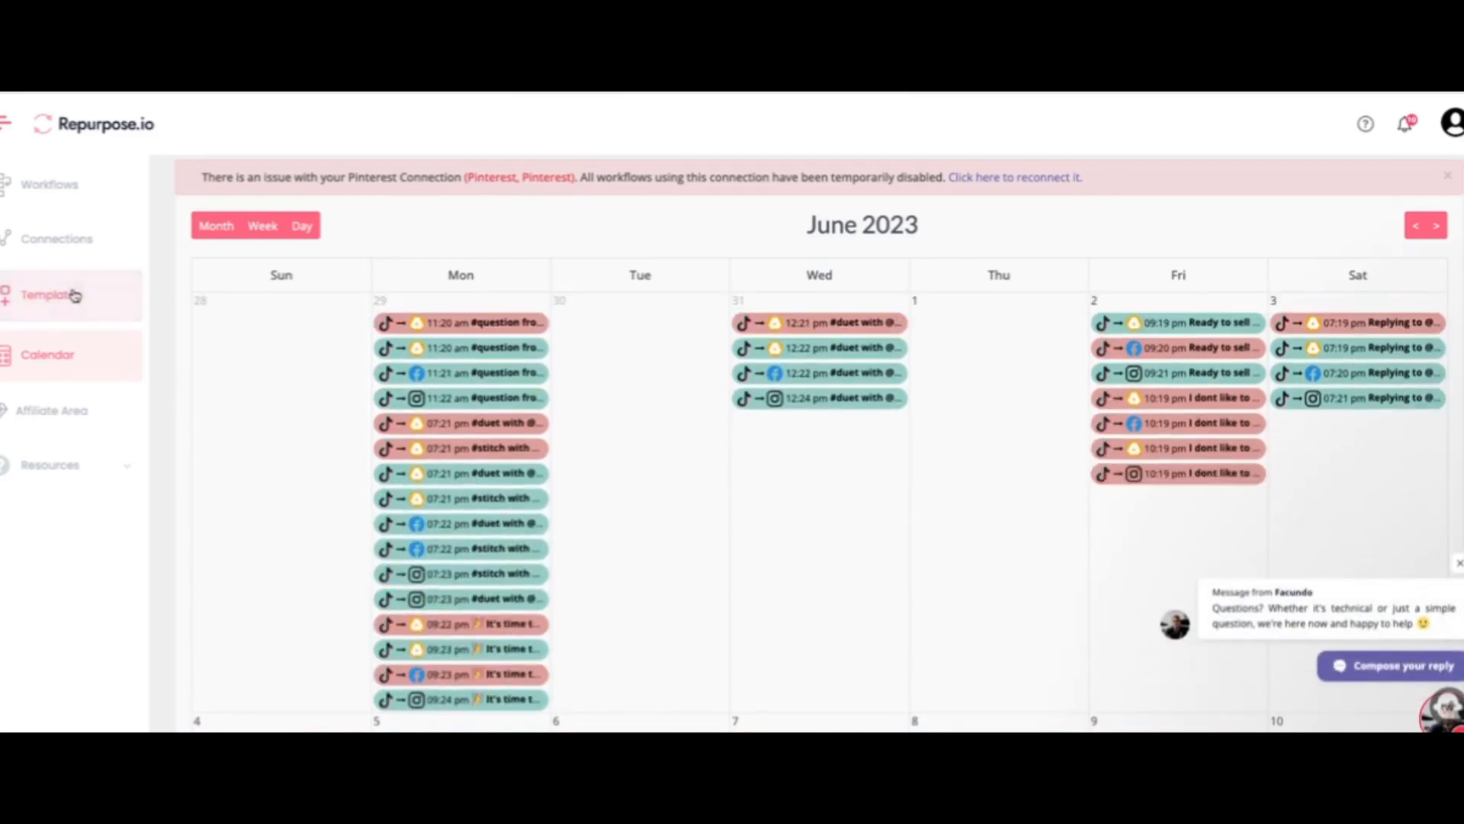
pyautogui.click(75, 295)
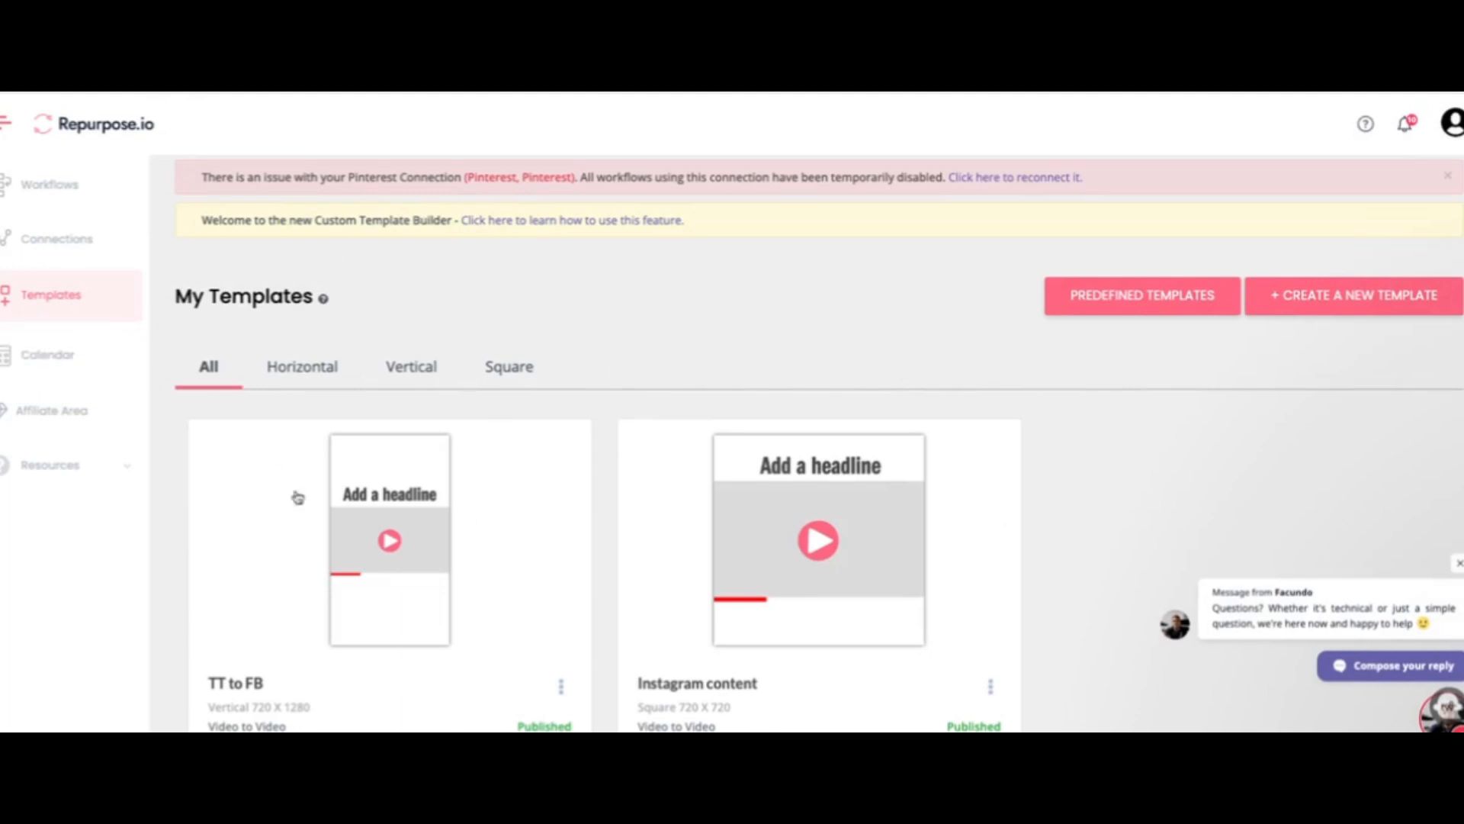
# Step: Compare the monthly prices, features and connection limits of the Podcaster, Content Marketer and Agency subscription plans
pyautogui.click(85, 254)
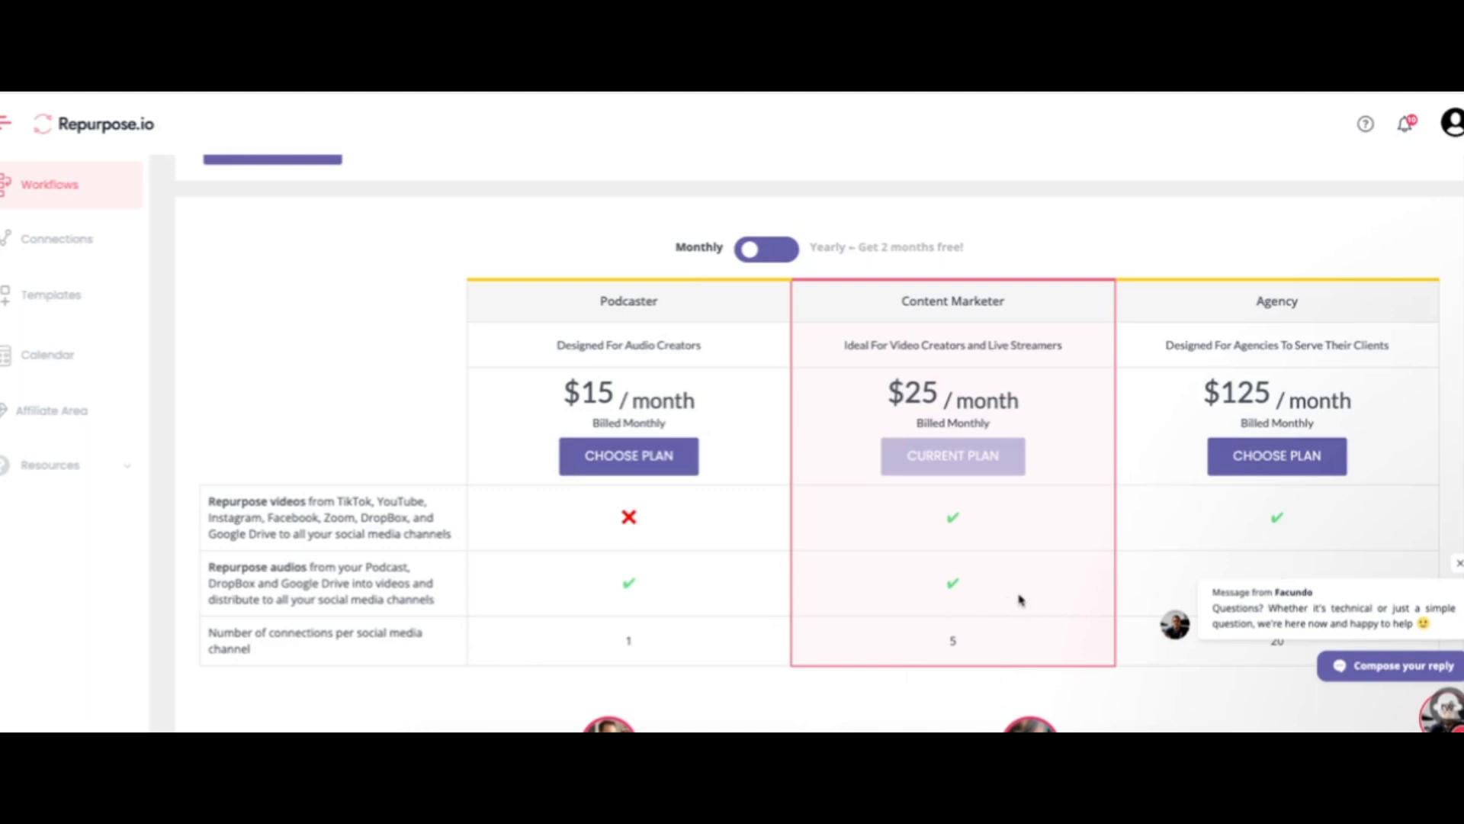
pyautogui.scroll(-2, 1412, 493)
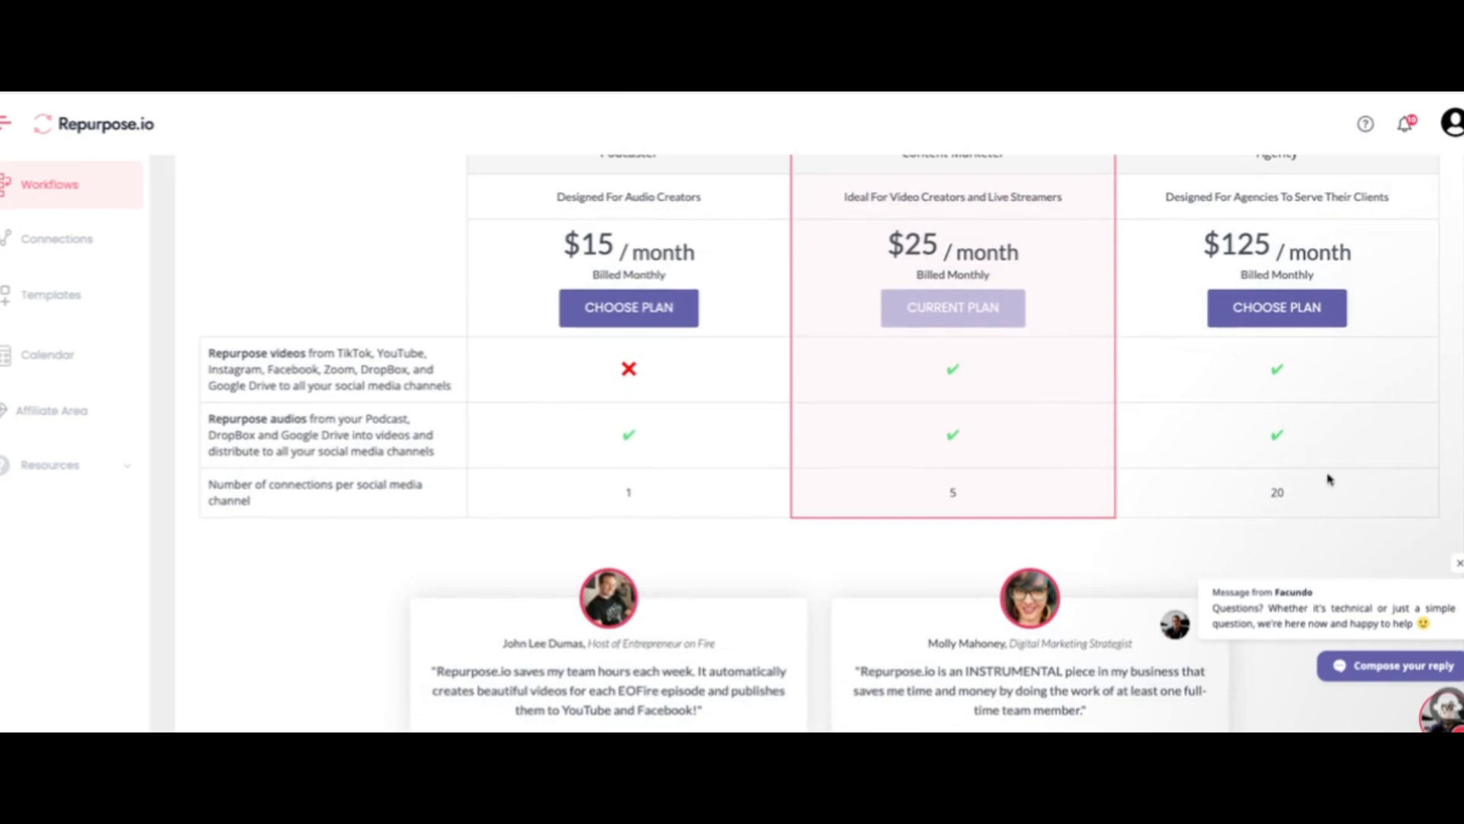
pyautogui.scroll(1, 1328, 479)
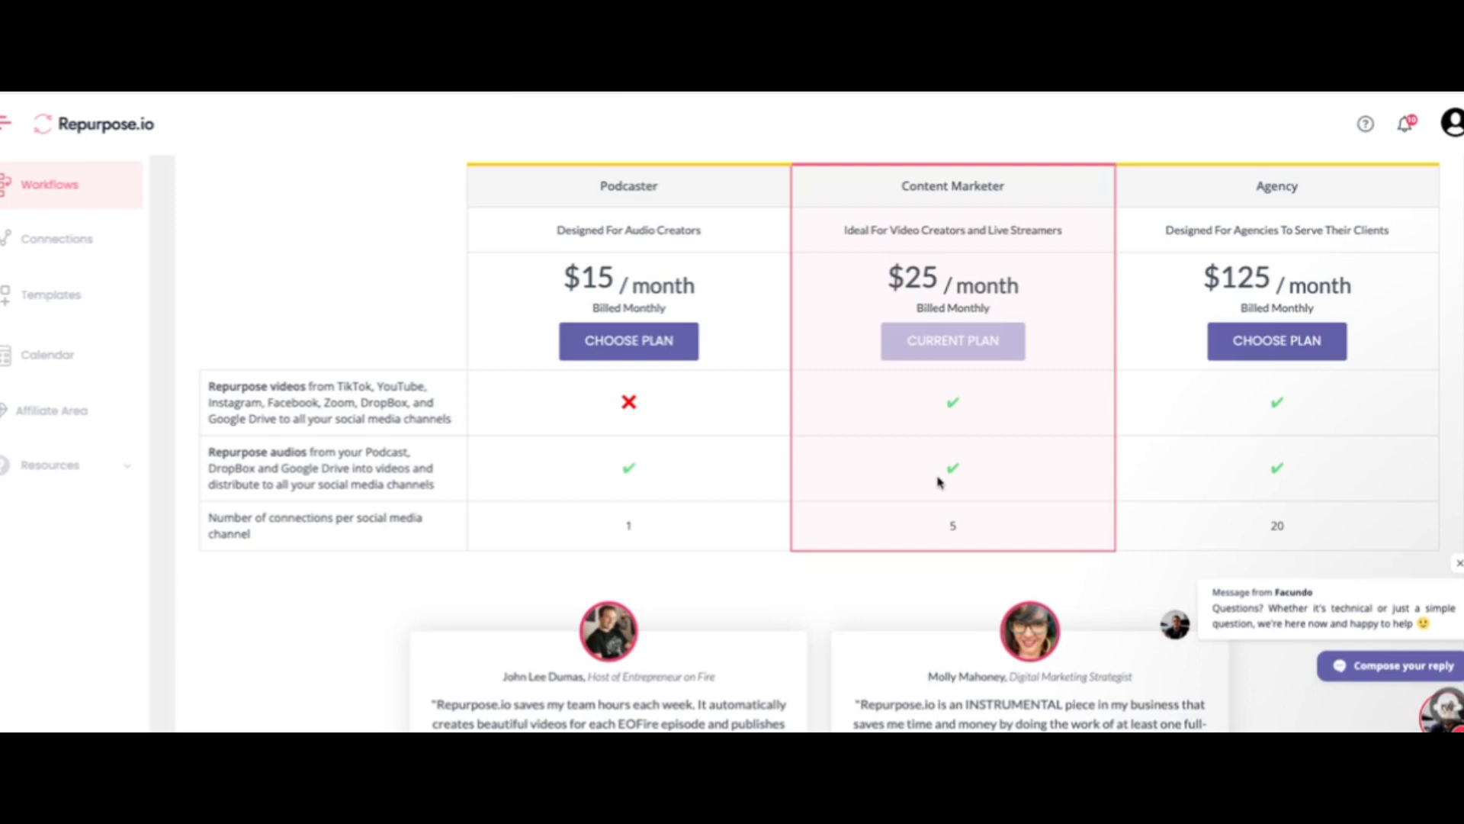
pyautogui.scroll(3, 942, 476)
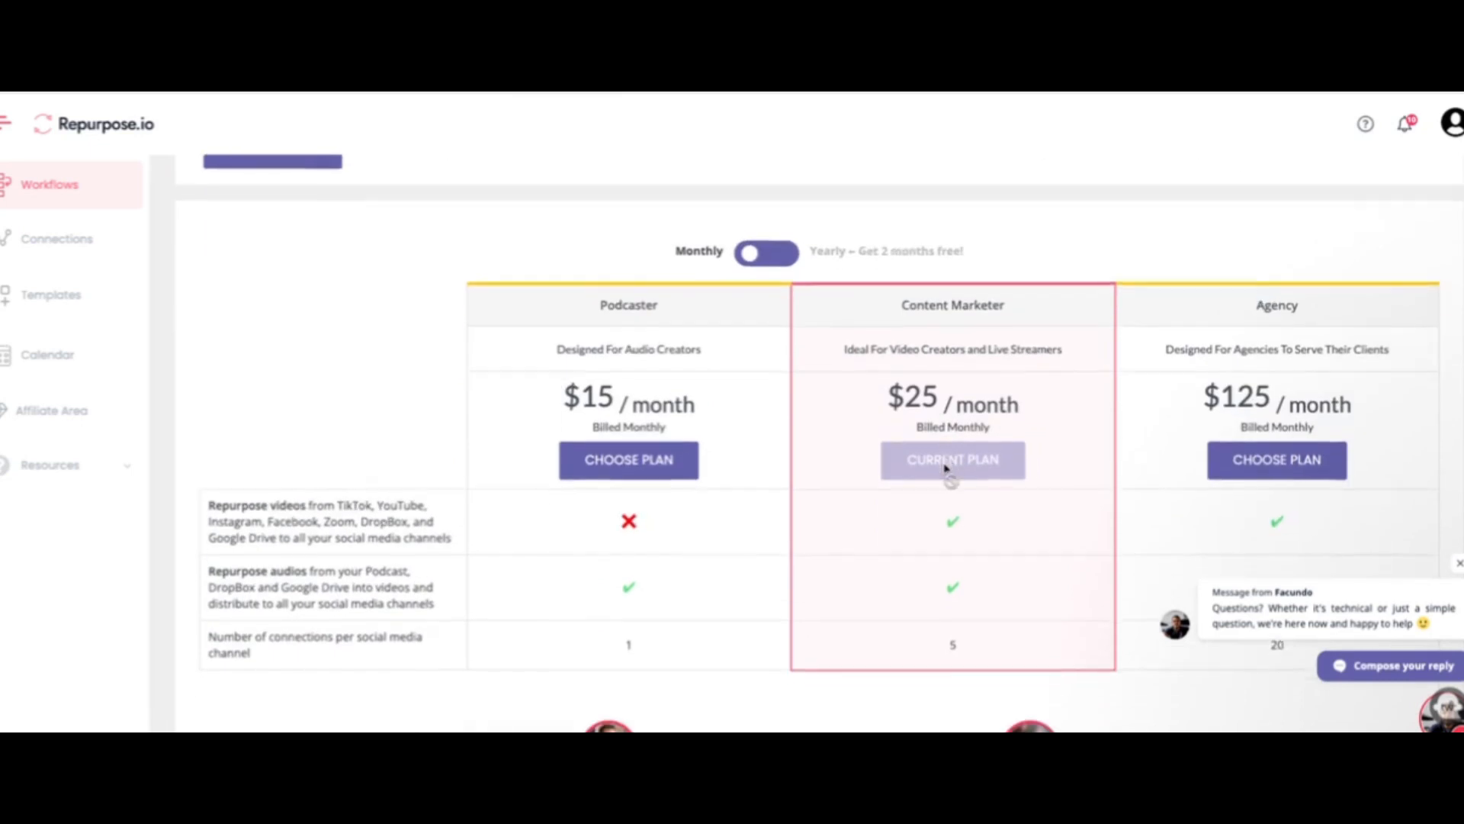
pyautogui.scroll(-2, 946, 468)
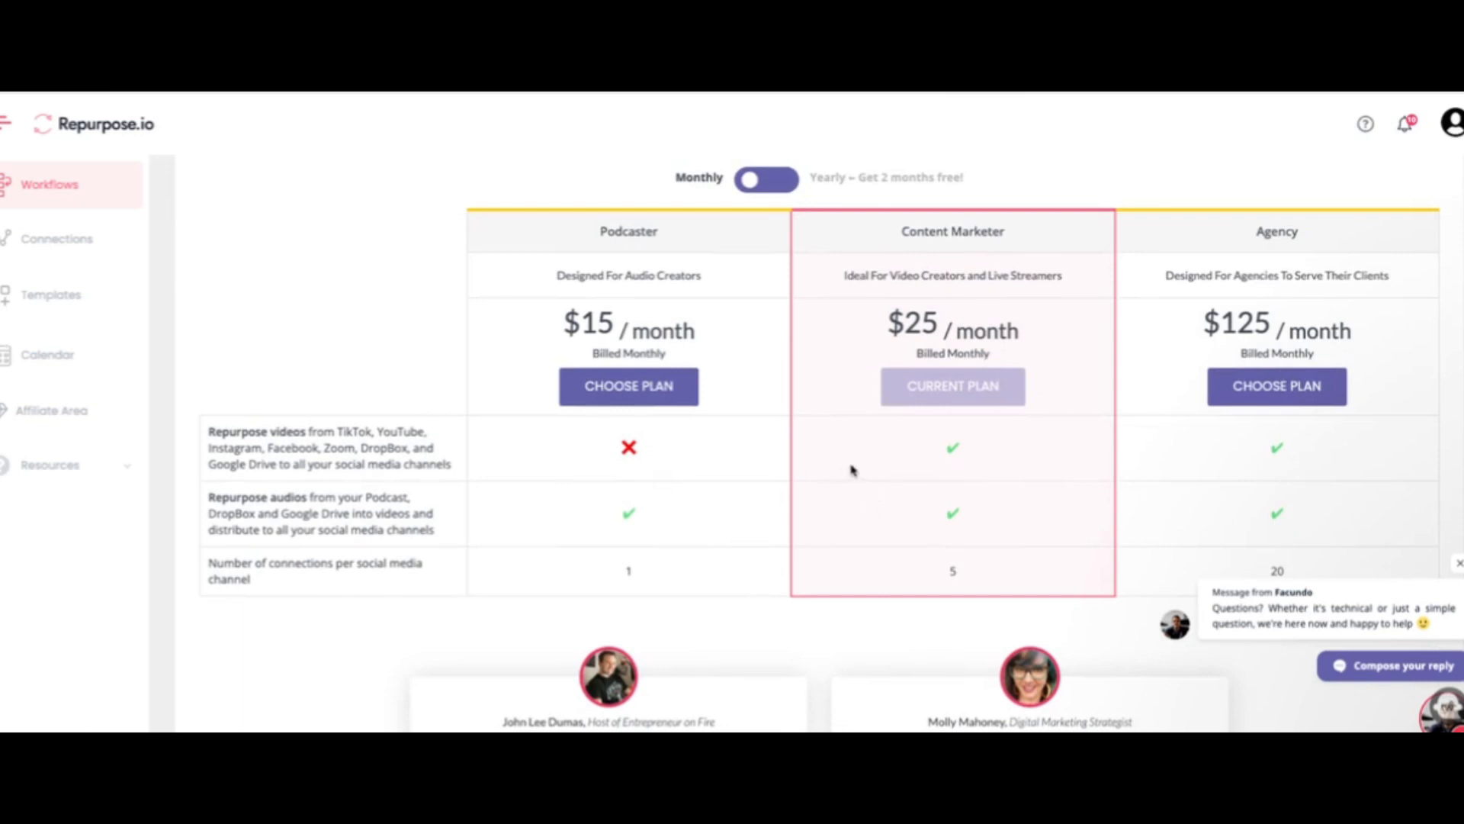
pyautogui.scroll(3, 93, 234)
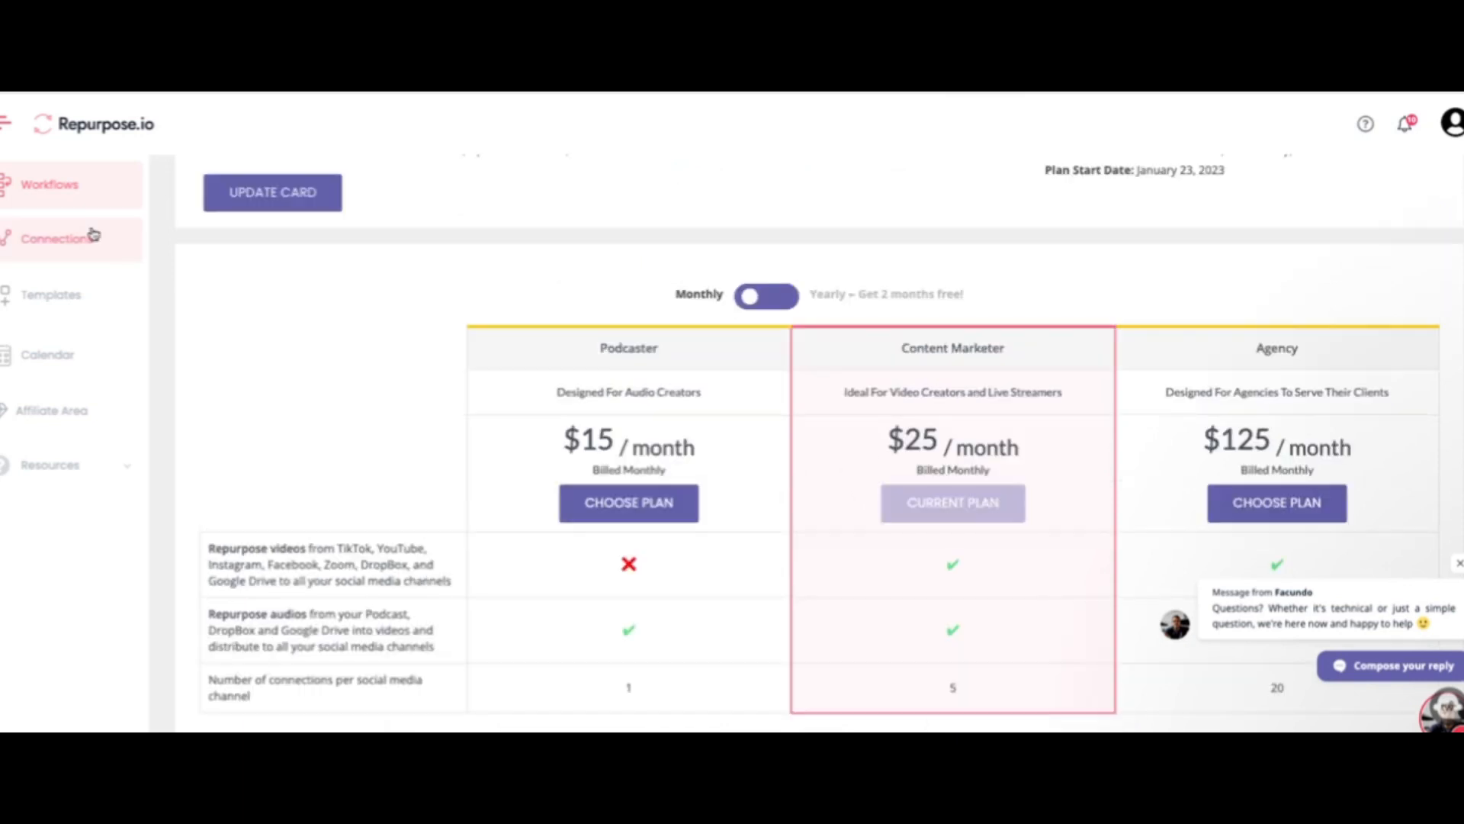
# Step: Open the overview of the account's connections
pyautogui.click(93, 234)
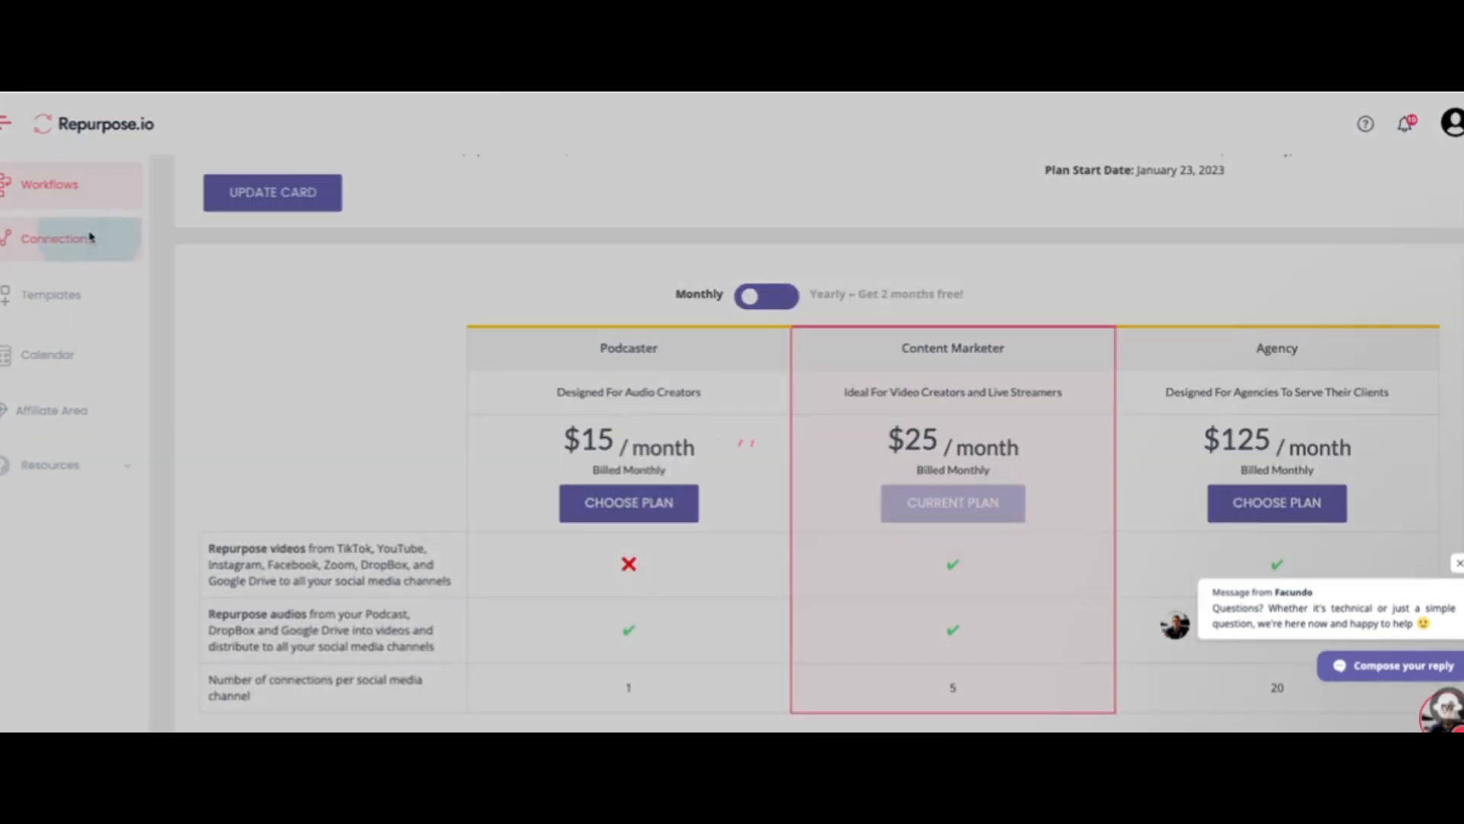